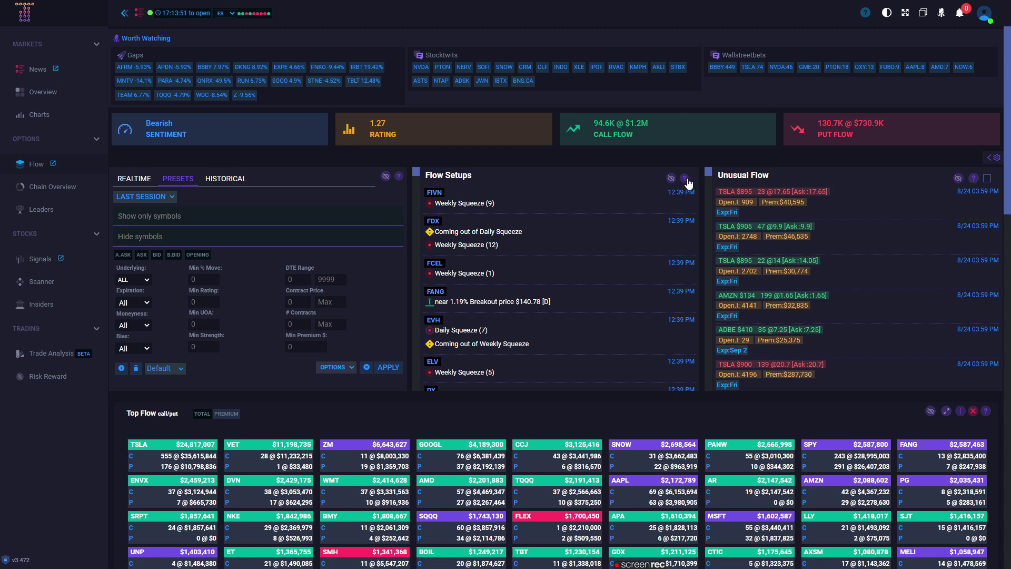
# Filter the TradeUI option flow to the DNA ticker only.
pyautogui.moveTo(686, 180)
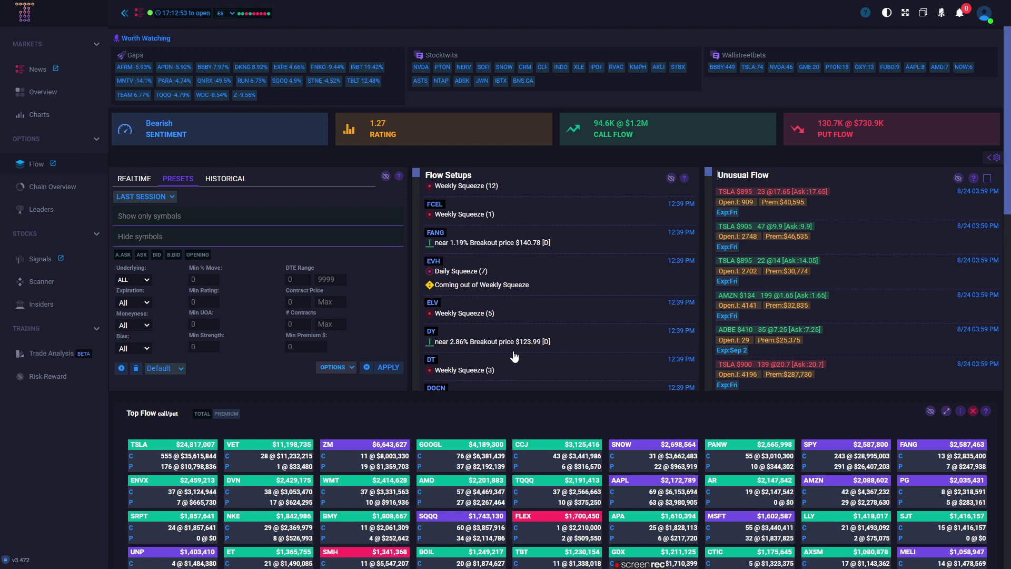
pyautogui.scroll(-3, 516, 312)
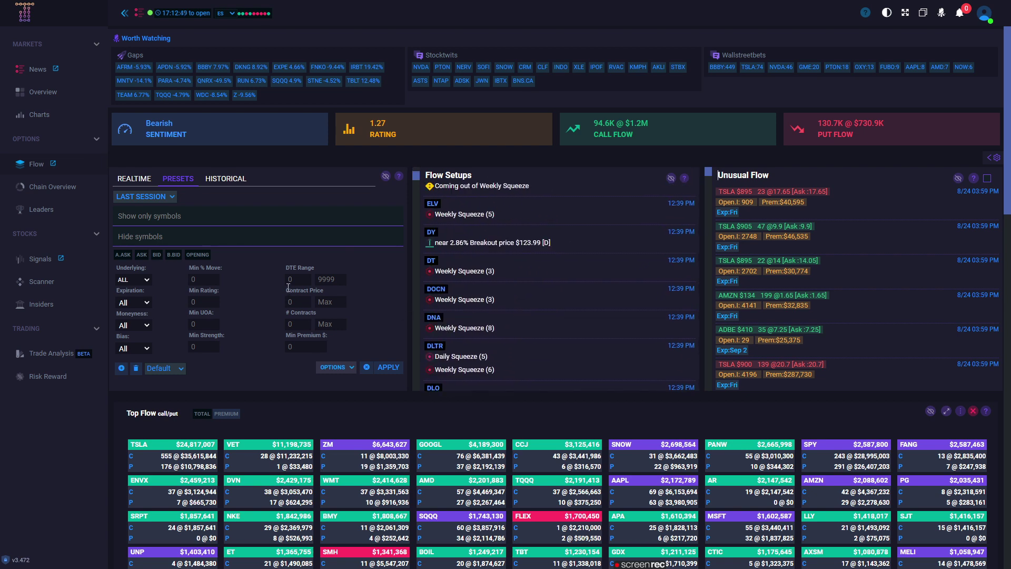
pyautogui.click(163, 216)
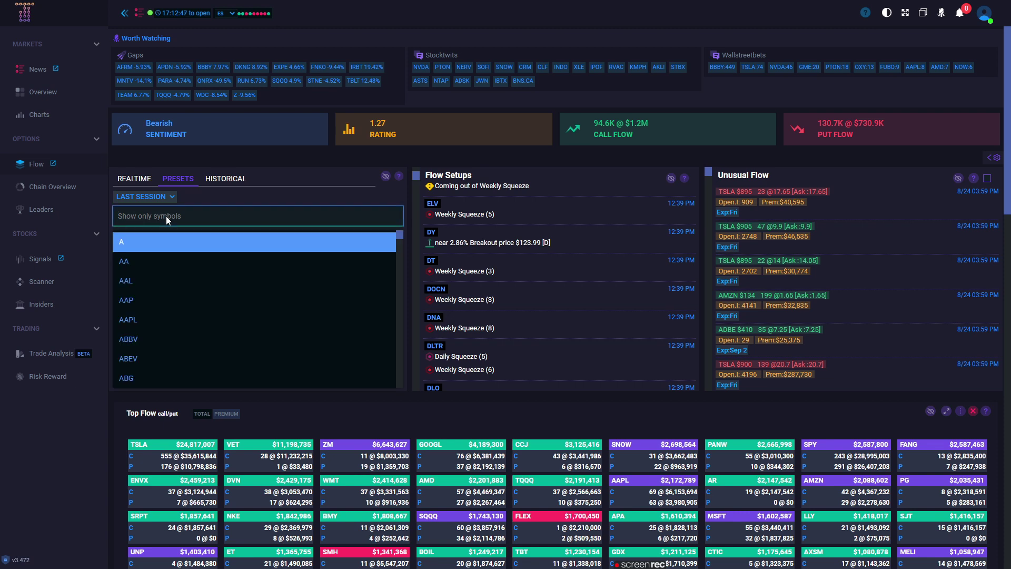
pyautogui.write('dna')
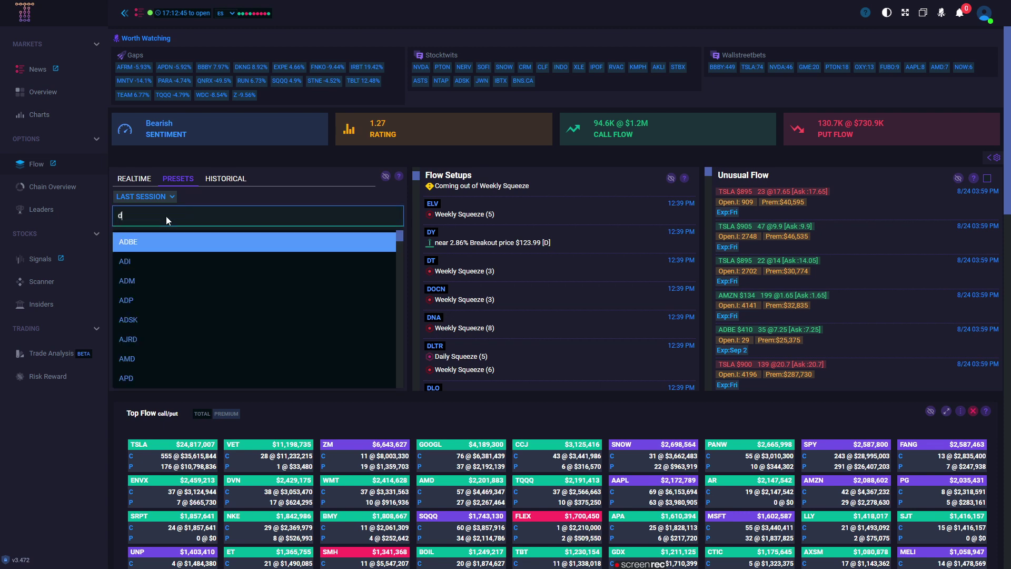
pyautogui.click(119, 244)
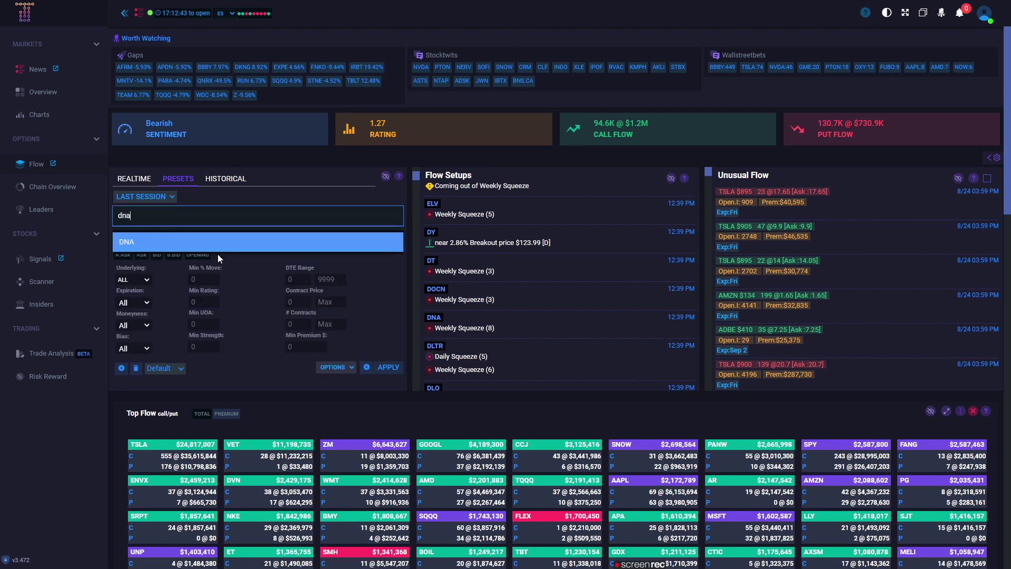
pyautogui.click(387, 367)
# Scroll to the Option Flow table's single DNA call, then leave browser full screen.
pyautogui.scroll(-3, 253, 457)
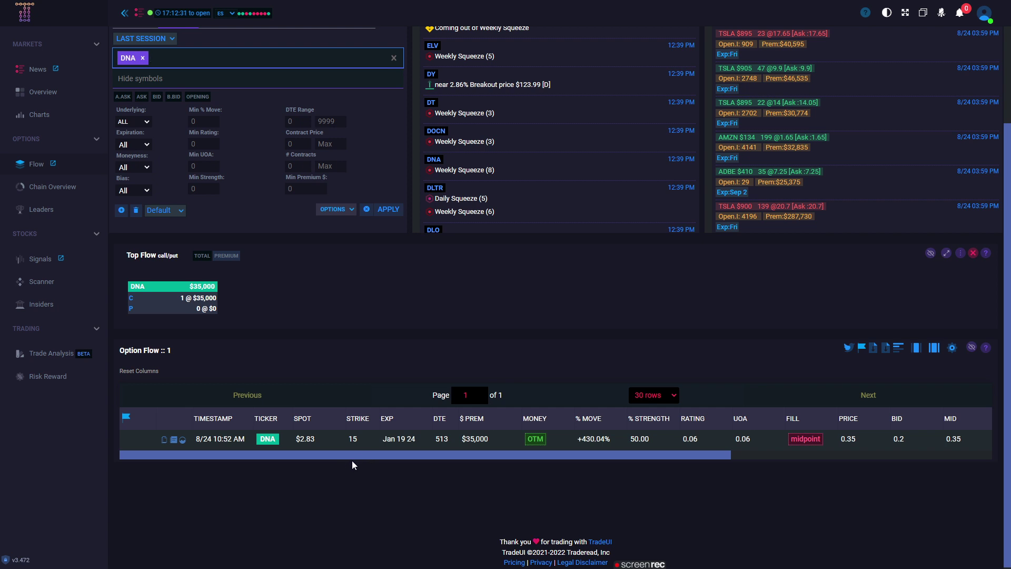
pyautogui.moveTo(355, 459); pyautogui.dragTo(358, 484)
pyautogui.click(505, 37)
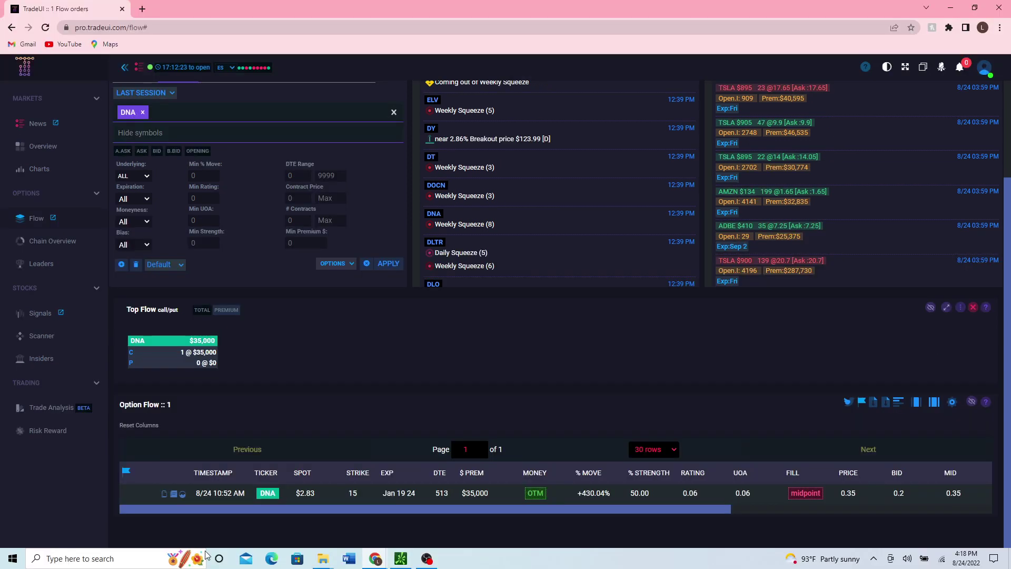
# Chart DNA in thinkorswim on 180 D : 4h bars, then return to TradeUI.
pyautogui.click(399, 562)
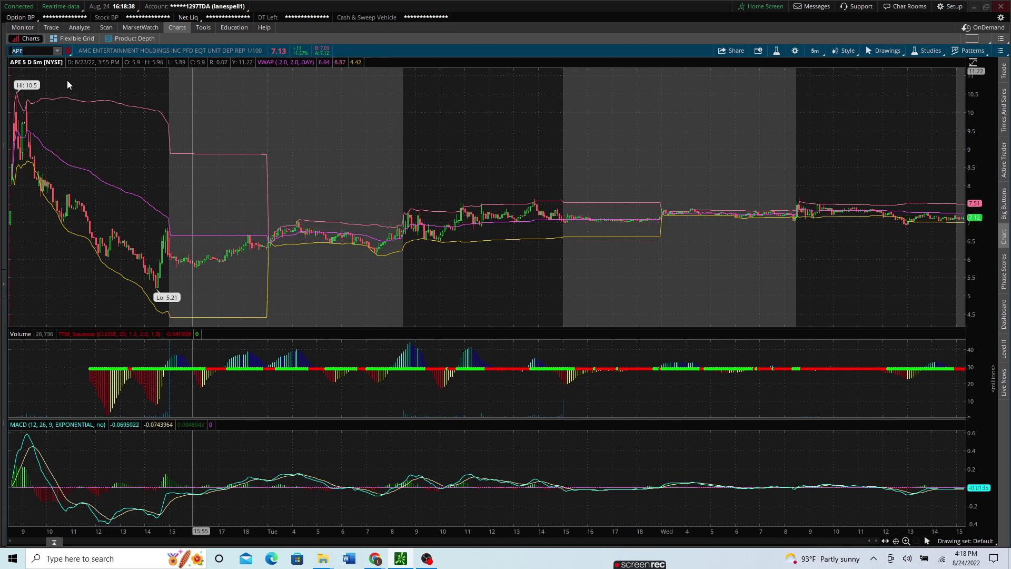
pyautogui.write('DNA')
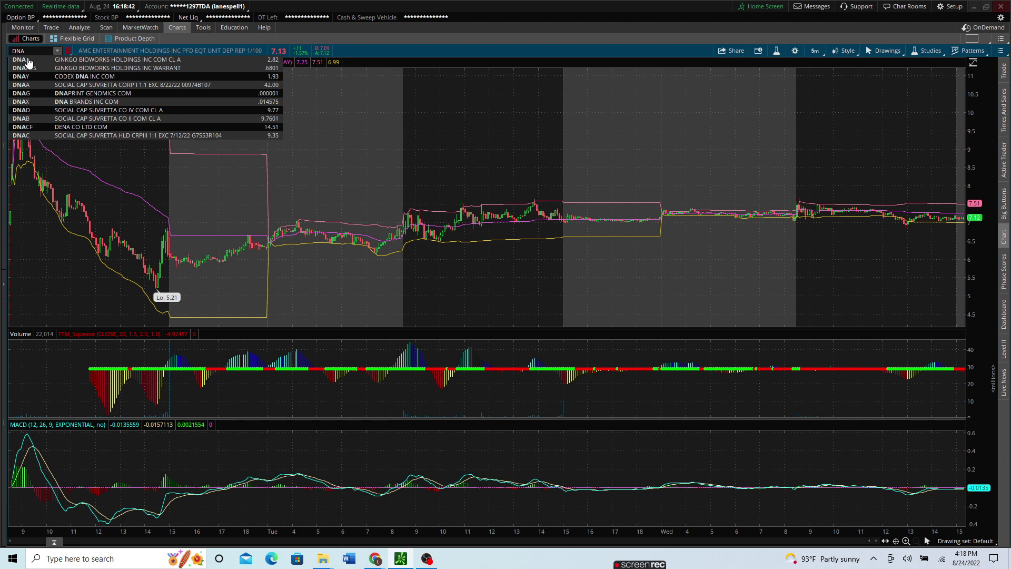
pyautogui.press('Return')
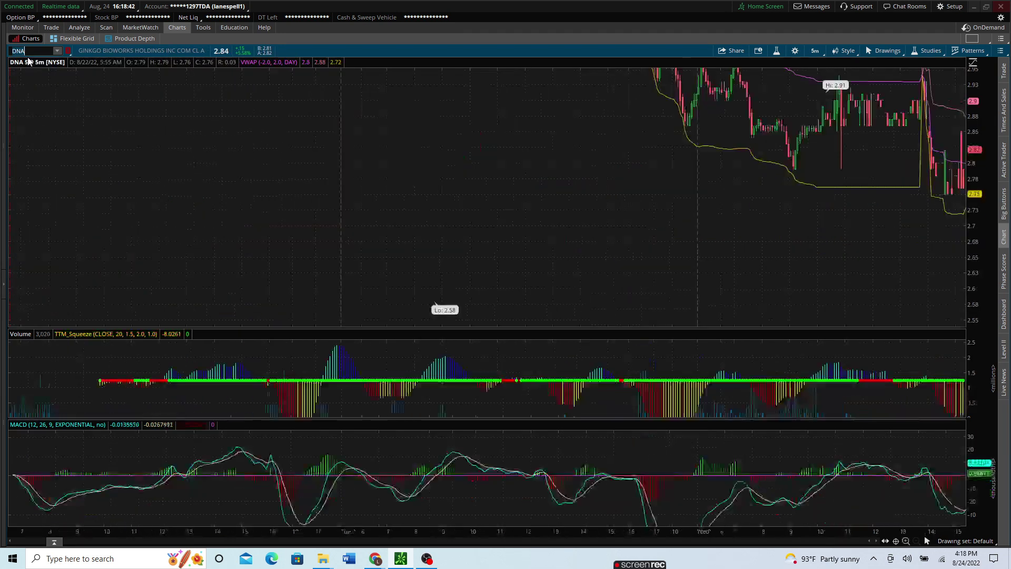
pyautogui.click(815, 50)
pyautogui.click(792, 146)
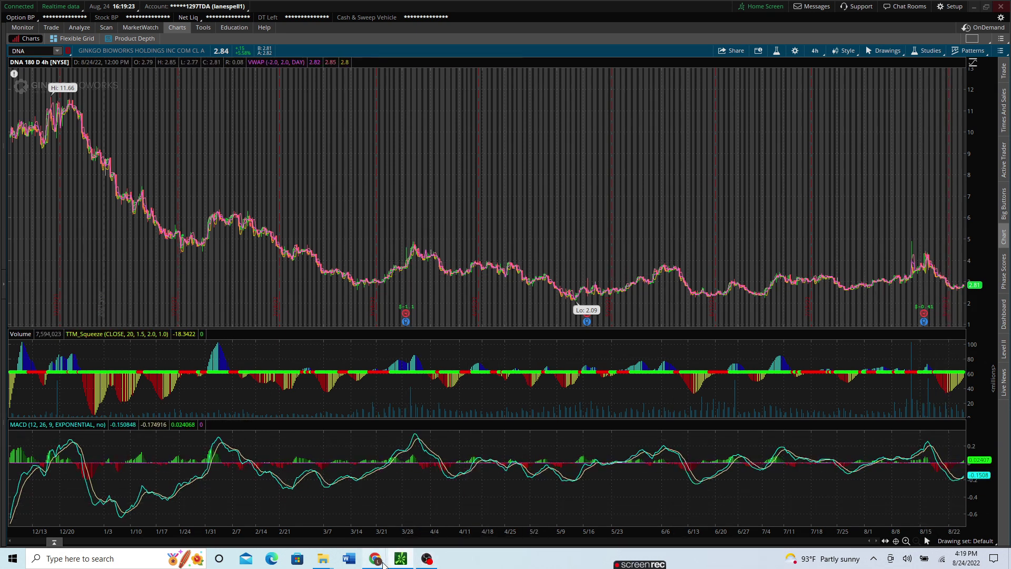
pyautogui.moveTo(371, 559)
pyautogui.click(460, 510)
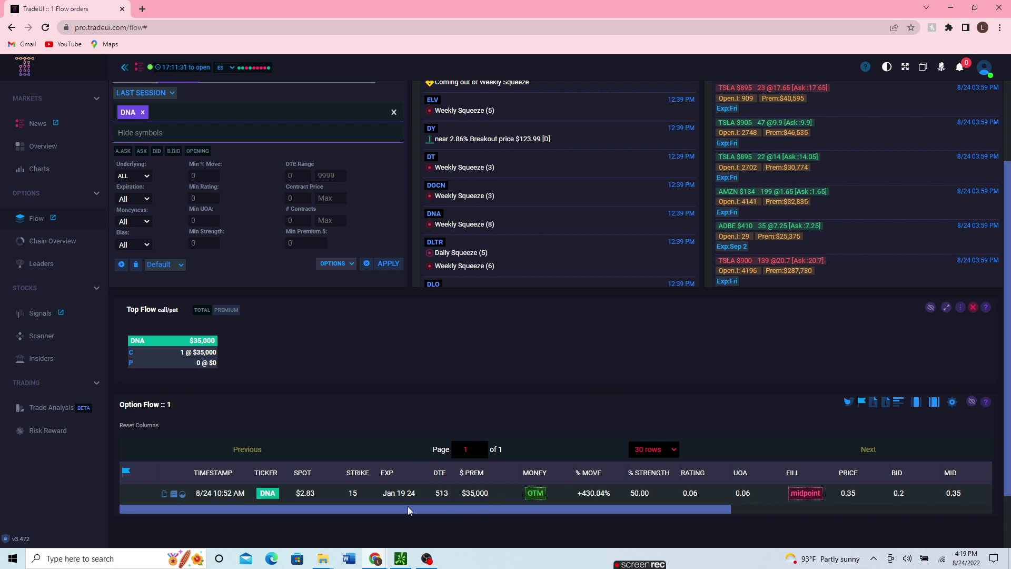
# Remove the DNA symbol filter, clear all flow filters, and go full screen.
pyautogui.click(143, 113)
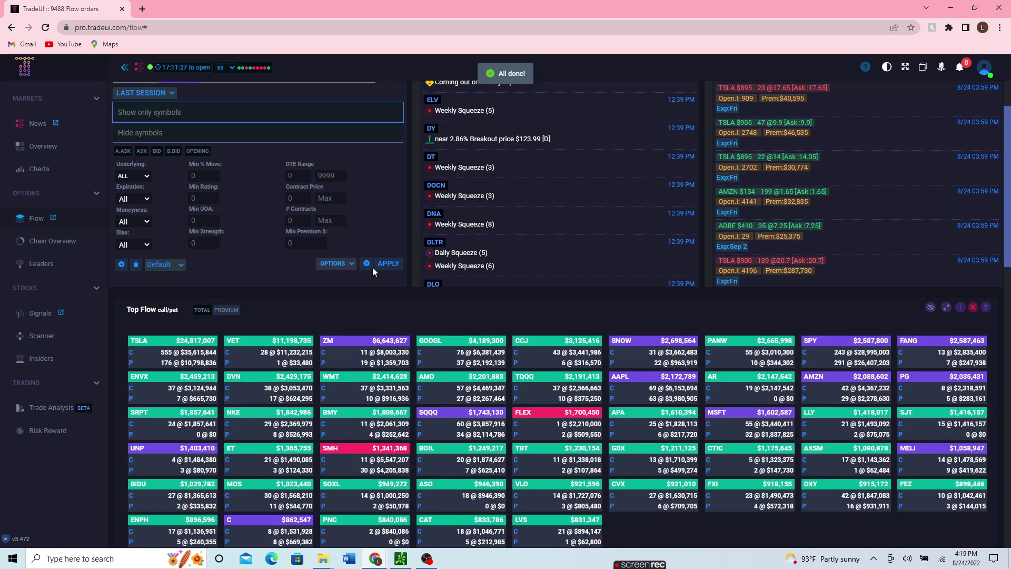
pyautogui.click(367, 264)
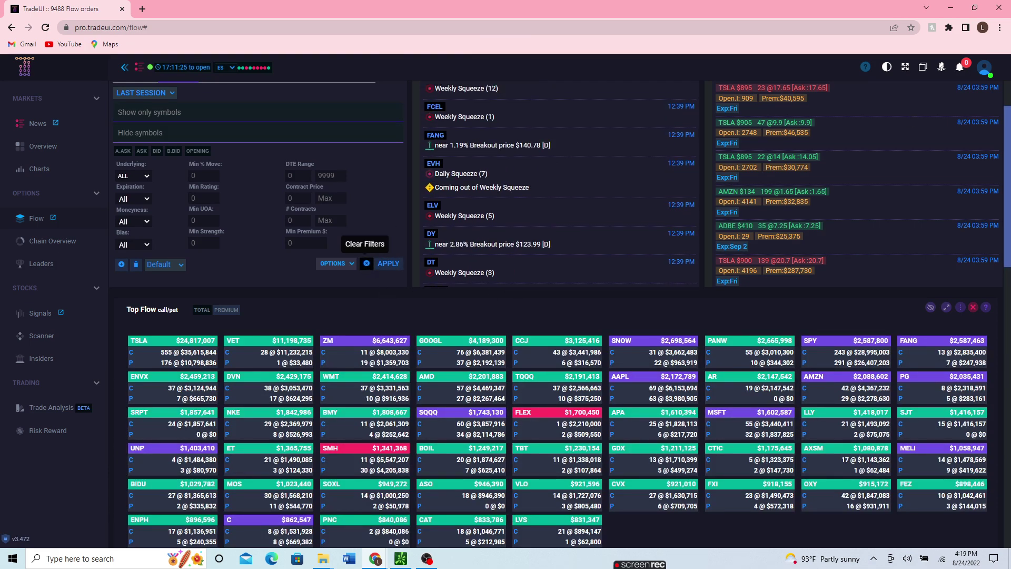
pyautogui.click(906, 66)
# Filter the option flow to the FANG ticker.
pyautogui.scroll(3, 545, 248)
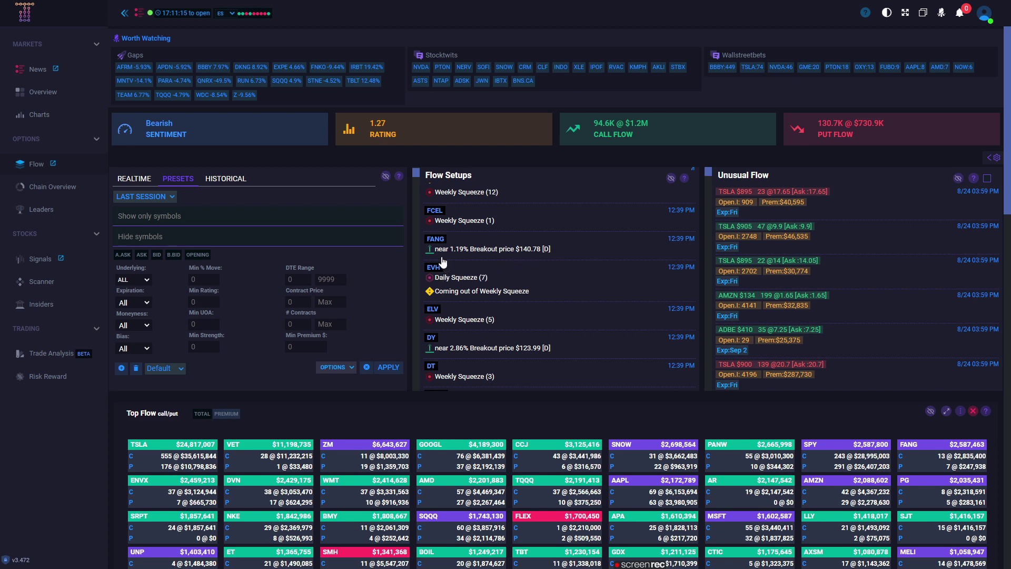
pyautogui.click(242, 211)
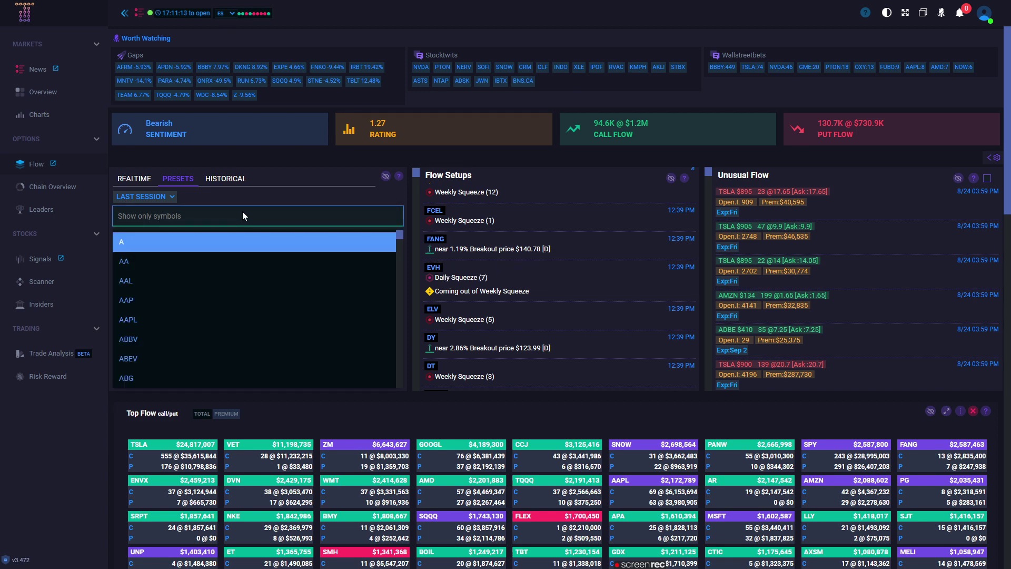
pyautogui.write('fang')
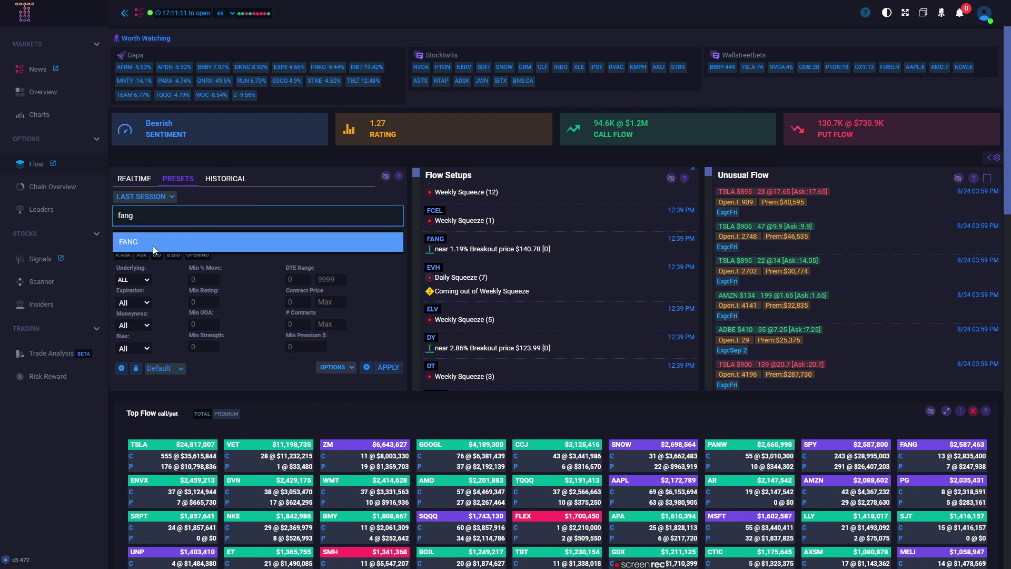
pyautogui.click(137, 247)
# Scroll through the 20 FANG orders, then leave browser full screen.
pyautogui.scroll(-2, 361, 419)
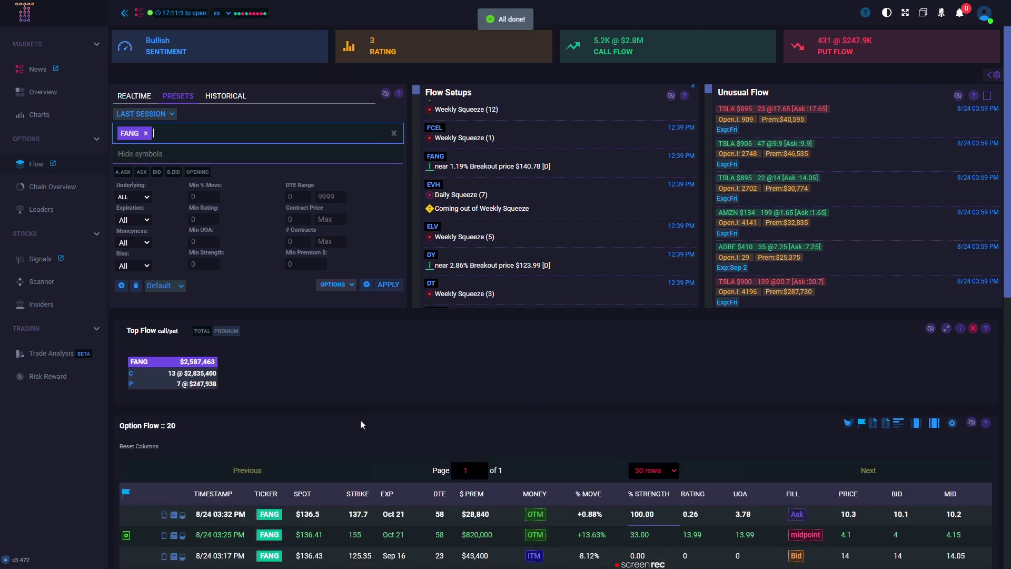
pyautogui.scroll(-3, 360, 419)
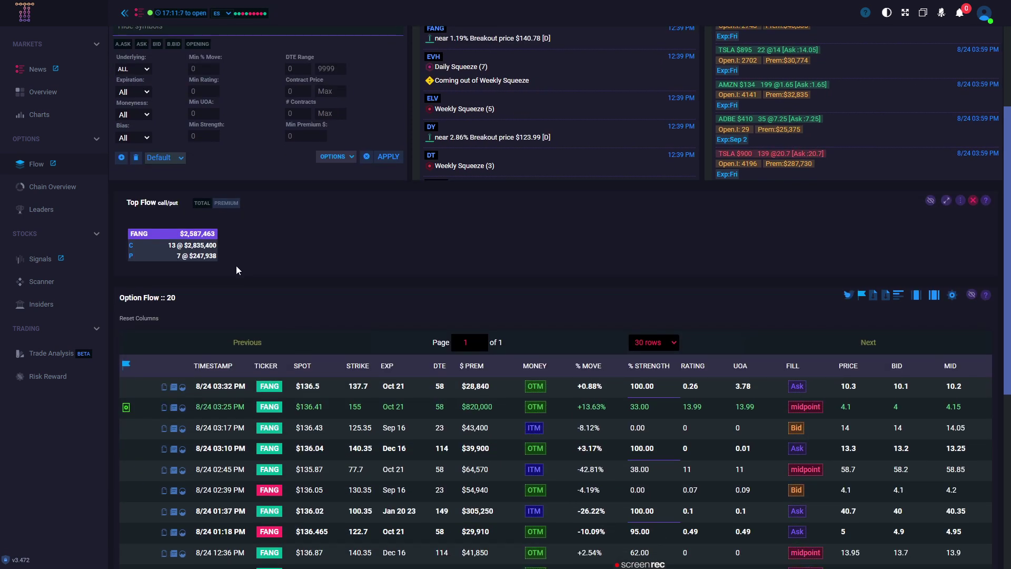
pyautogui.scroll(-5, 665, 424)
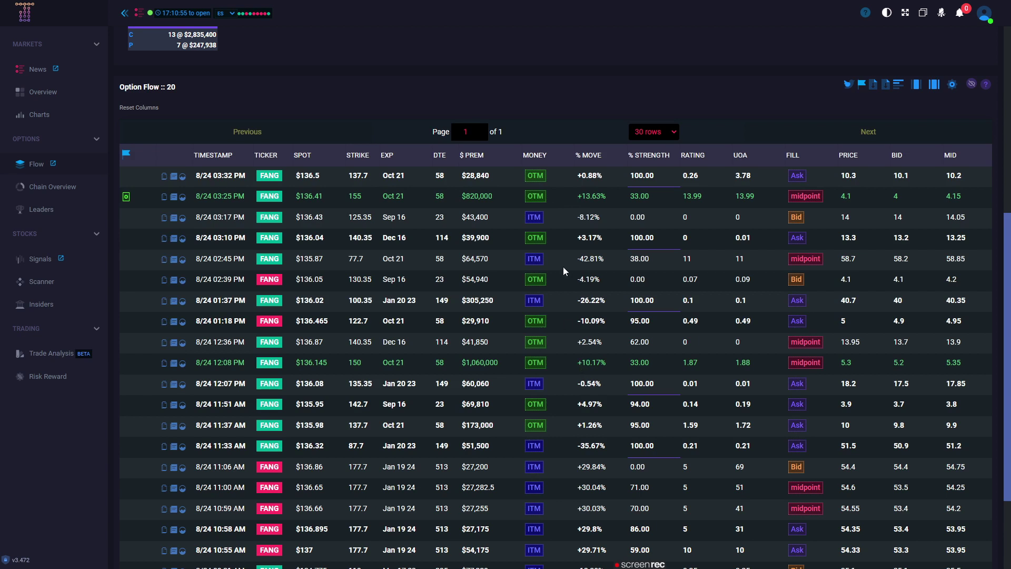
pyautogui.scroll(-1, 590, 396)
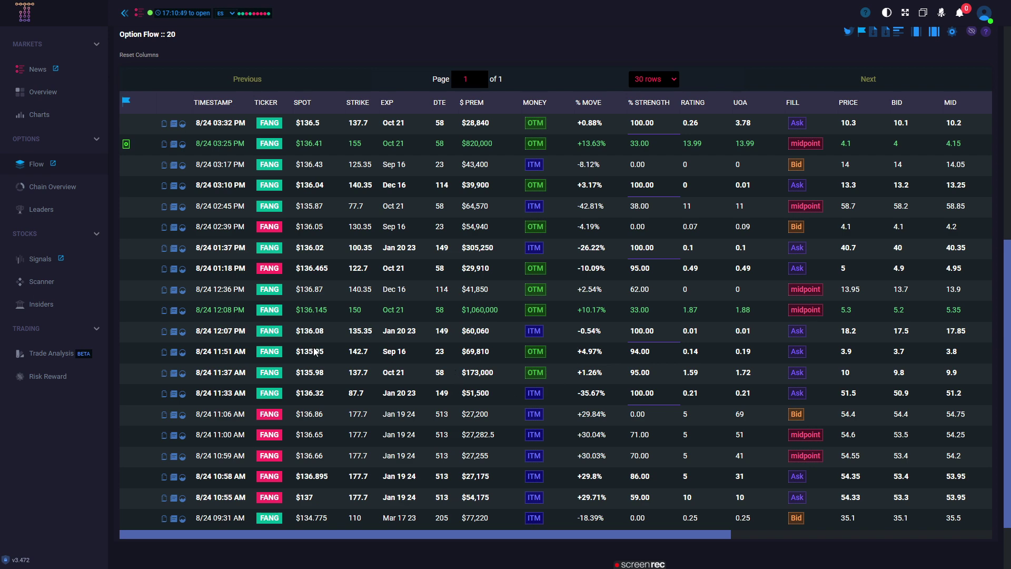
pyautogui.scroll(-2, 342, 337)
pyautogui.scroll(4, 379, 279)
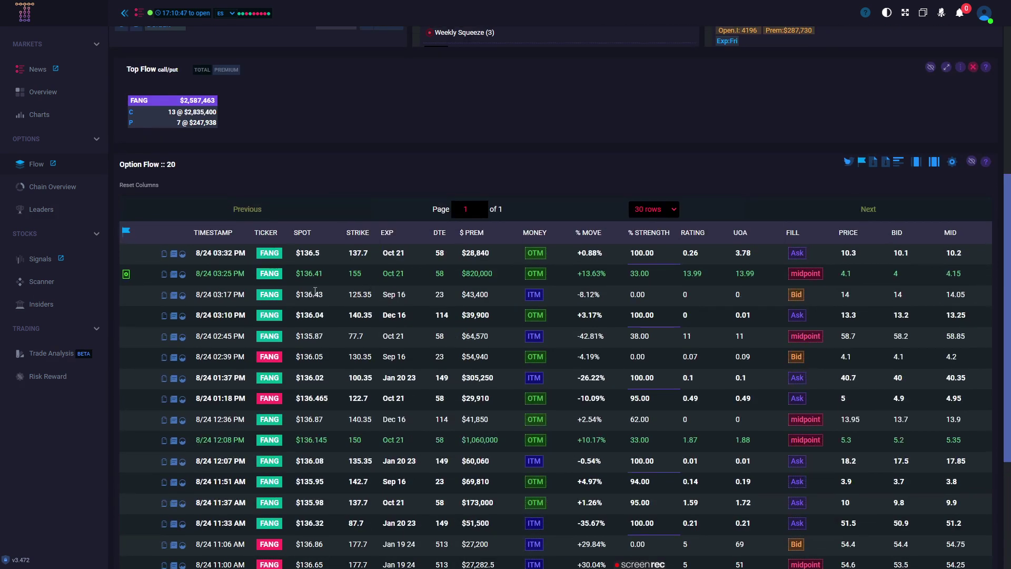
pyautogui.scroll(2, 403, 305)
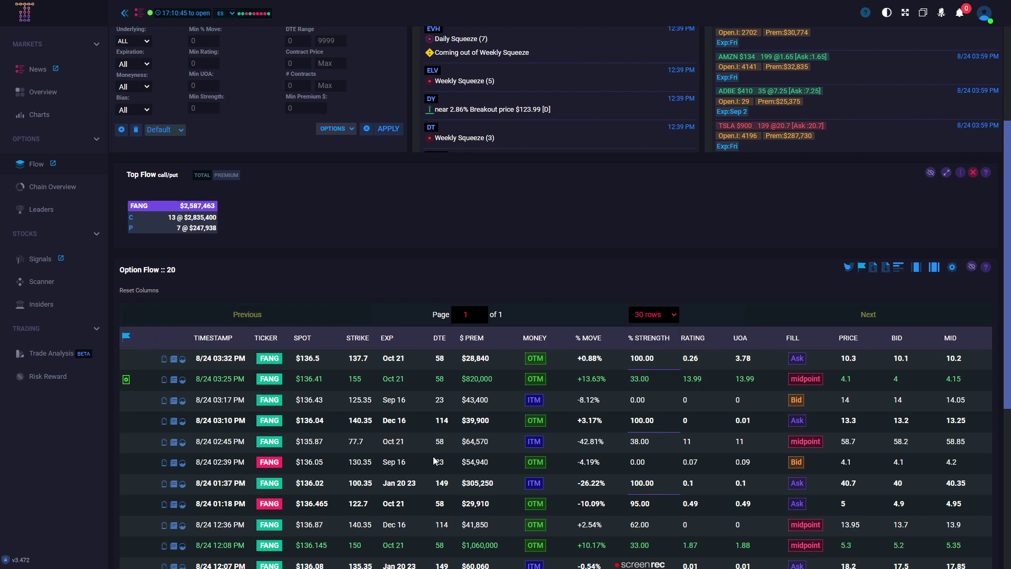
pyautogui.click(906, 12)
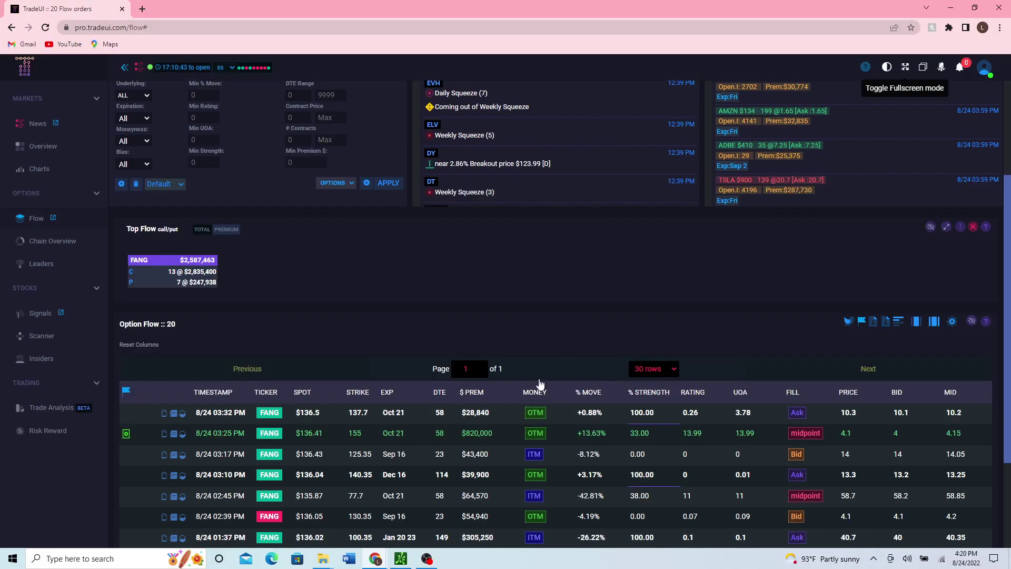
# Replace the thinkorswim chart symbol with FANG (Diamondback Energy).
pyautogui.click(401, 558)
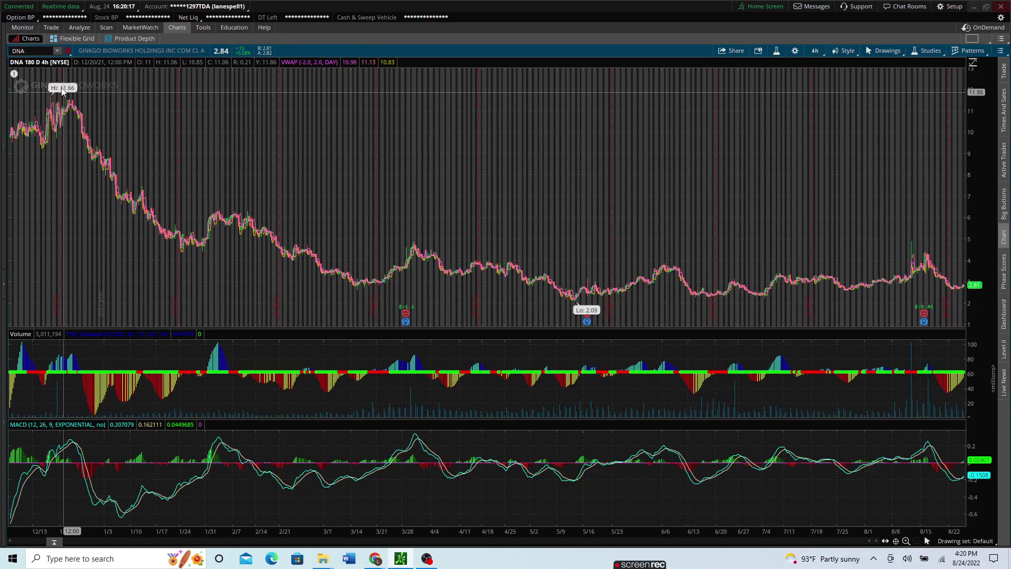
pyautogui.click(35, 52)
pyautogui.write('F')
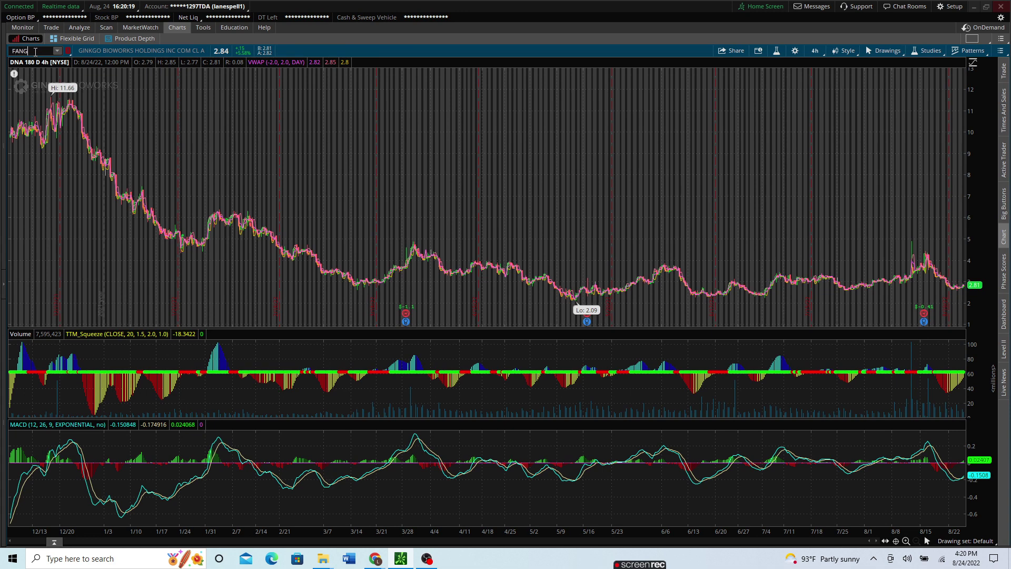
pyautogui.write('ANG')
pyautogui.press('Return')
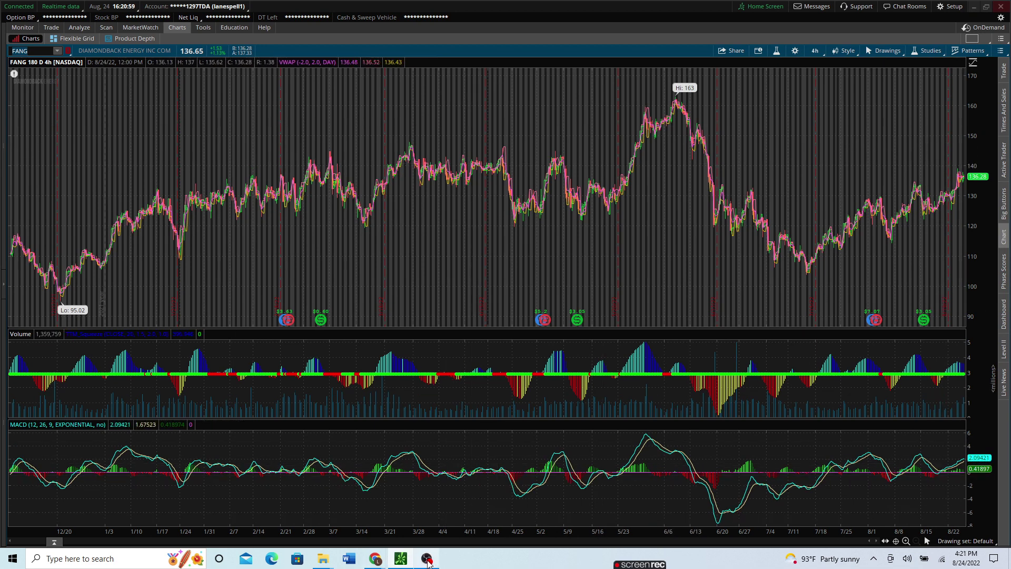
# Return to TradeUI in full screen and scroll through the FANG-filtered flow.
pyautogui.moveTo(380, 559)
pyautogui.click(419, 529)
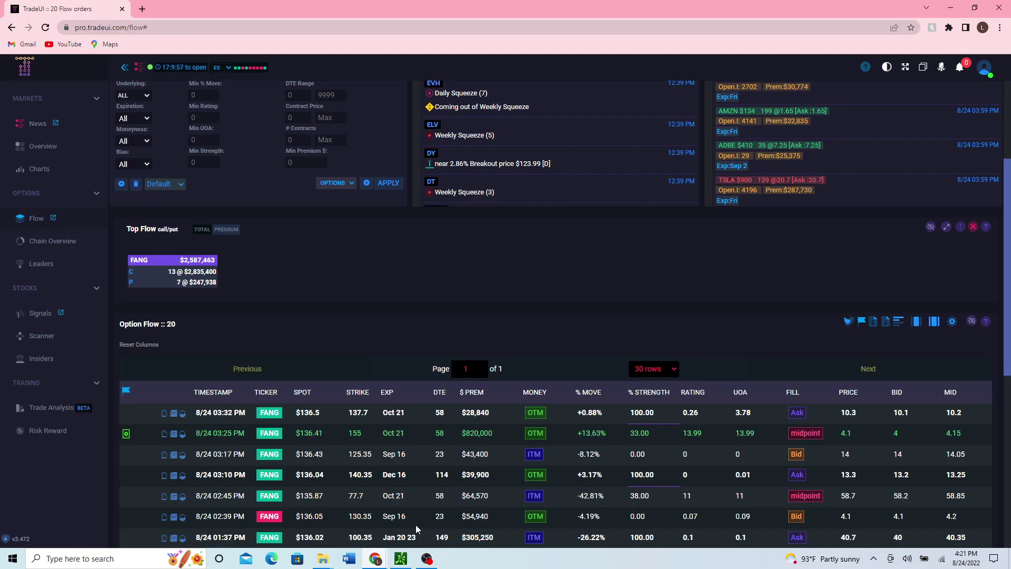
pyautogui.click(906, 67)
pyautogui.scroll(5, 541, 200)
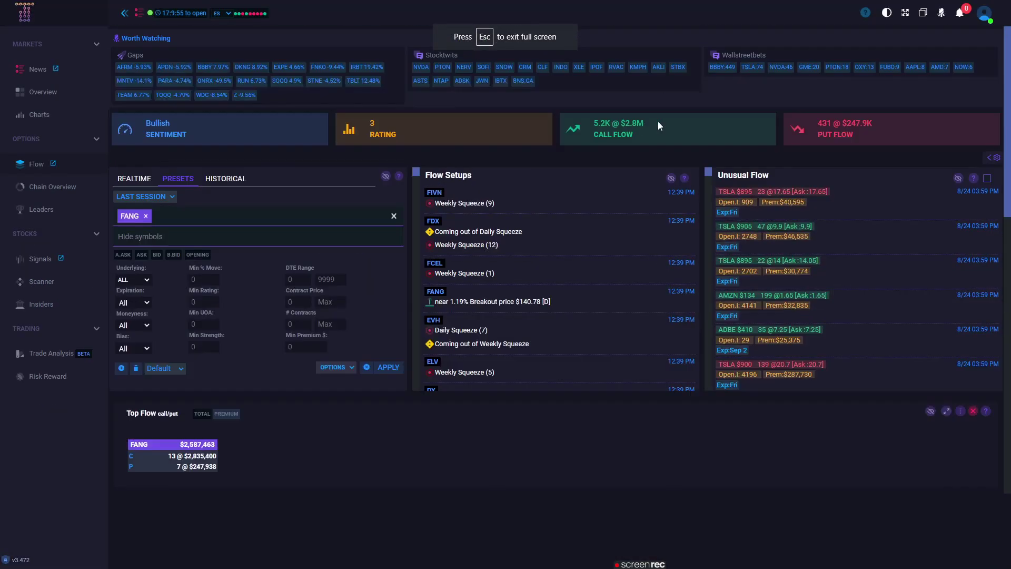
pyautogui.scroll(-4, 521, 244)
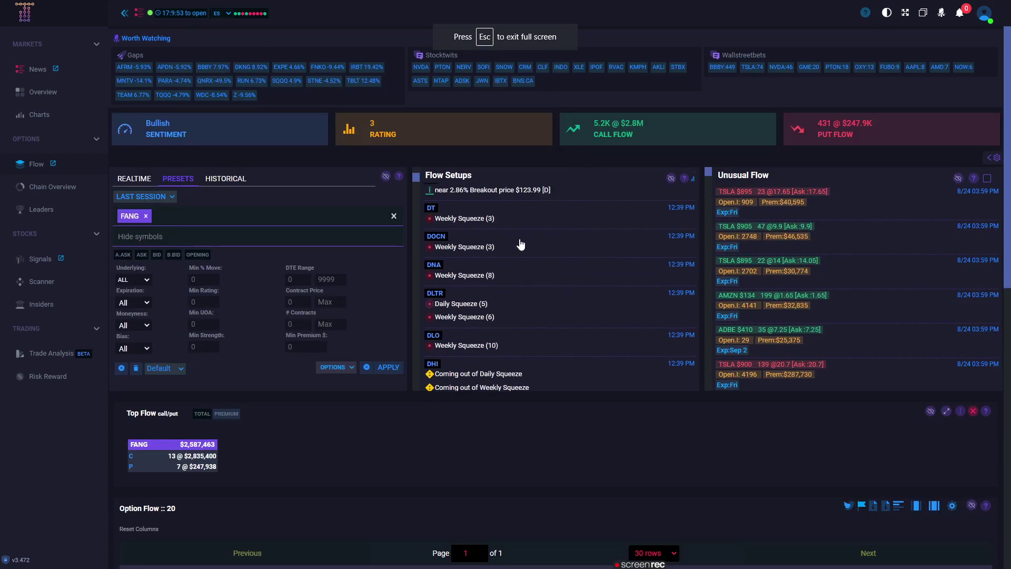
pyautogui.scroll(-2, 532, 244)
pyautogui.scroll(-4, 411, 411)
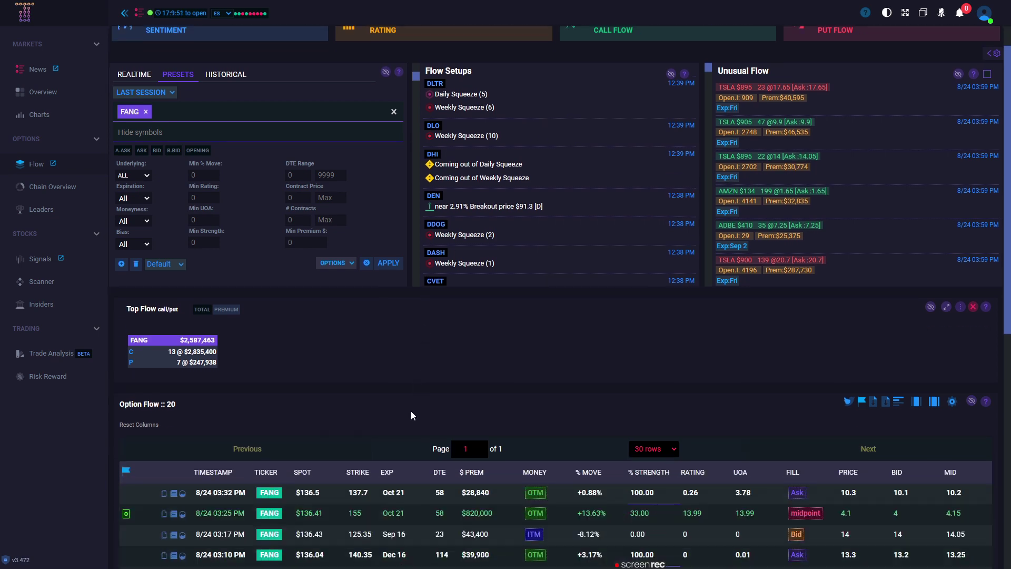
pyautogui.scroll(-2, 450, 393)
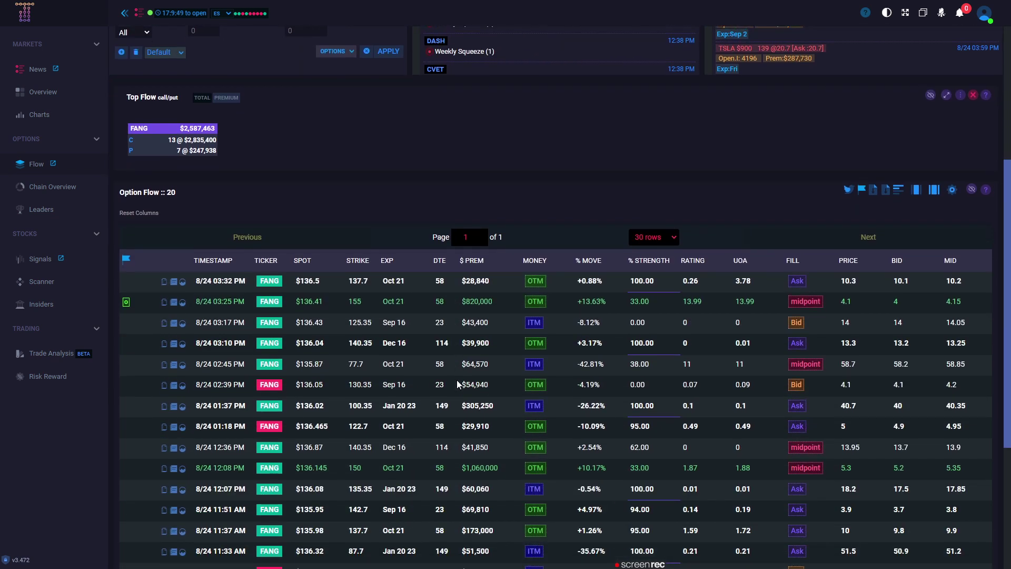
pyautogui.scroll(5, 459, 375)
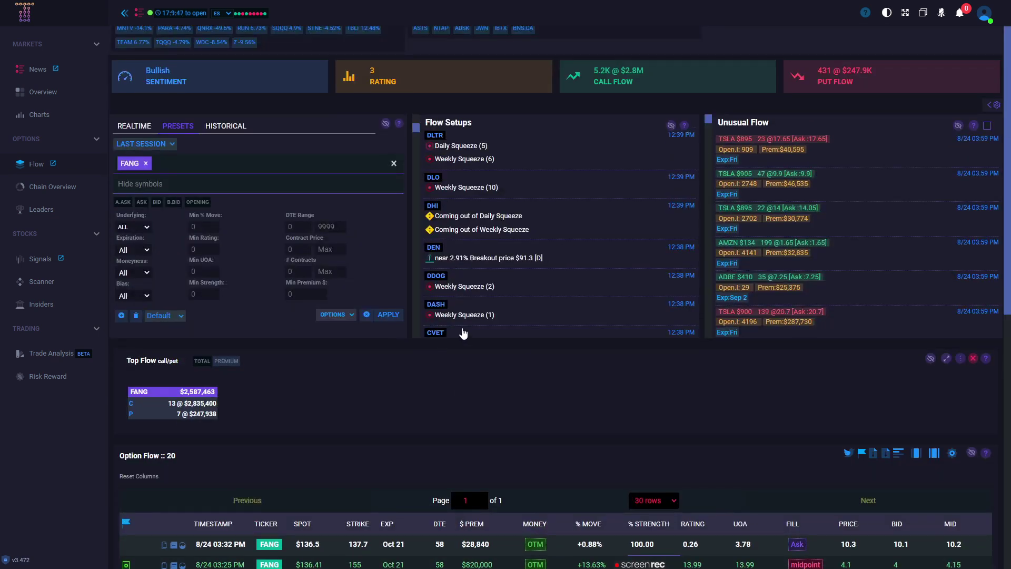
# Replace the FANG symbol filter with DDOG.
pyautogui.click(368, 316)
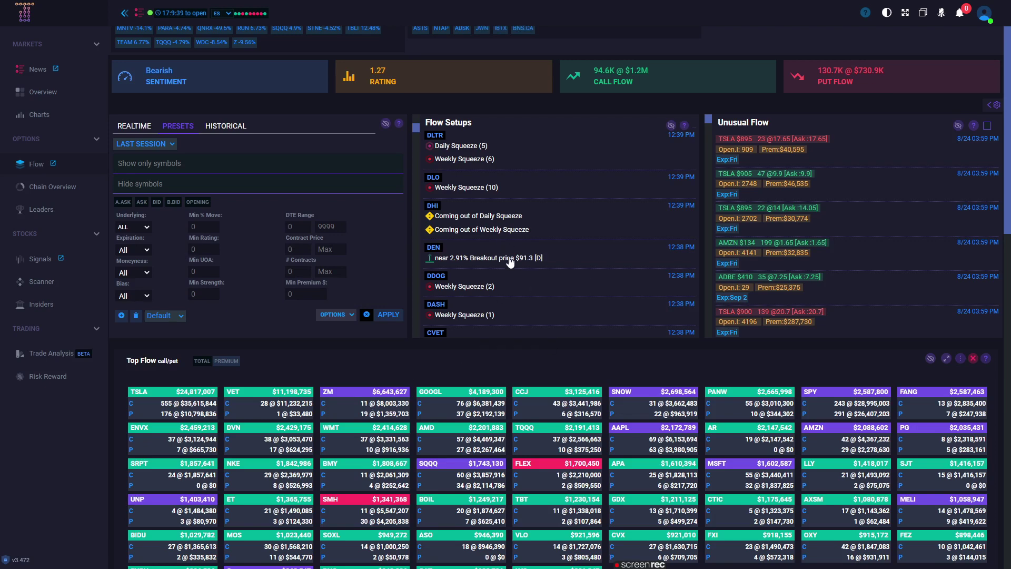
pyautogui.scroll(-2, 495, 263)
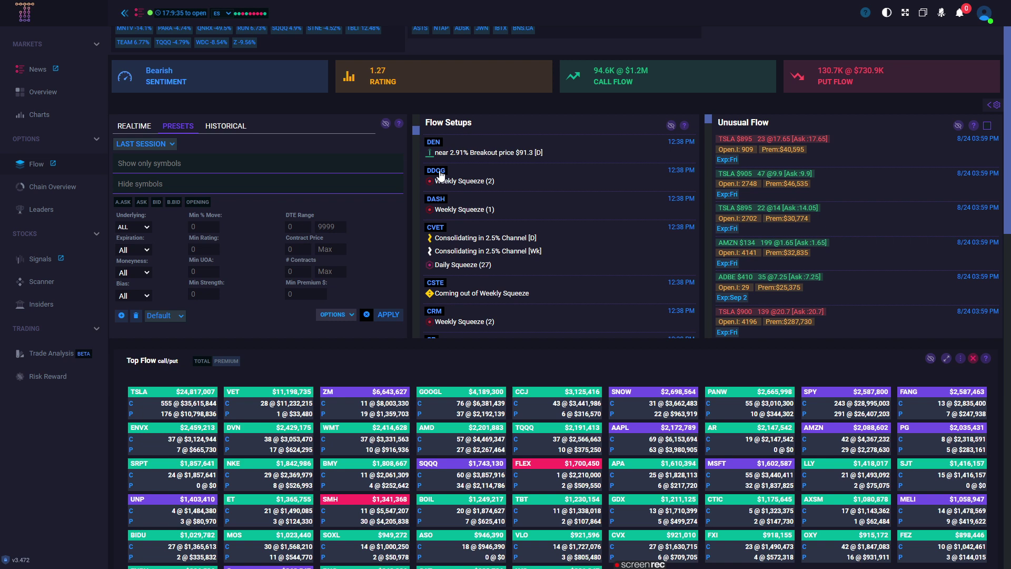
pyautogui.click(154, 164)
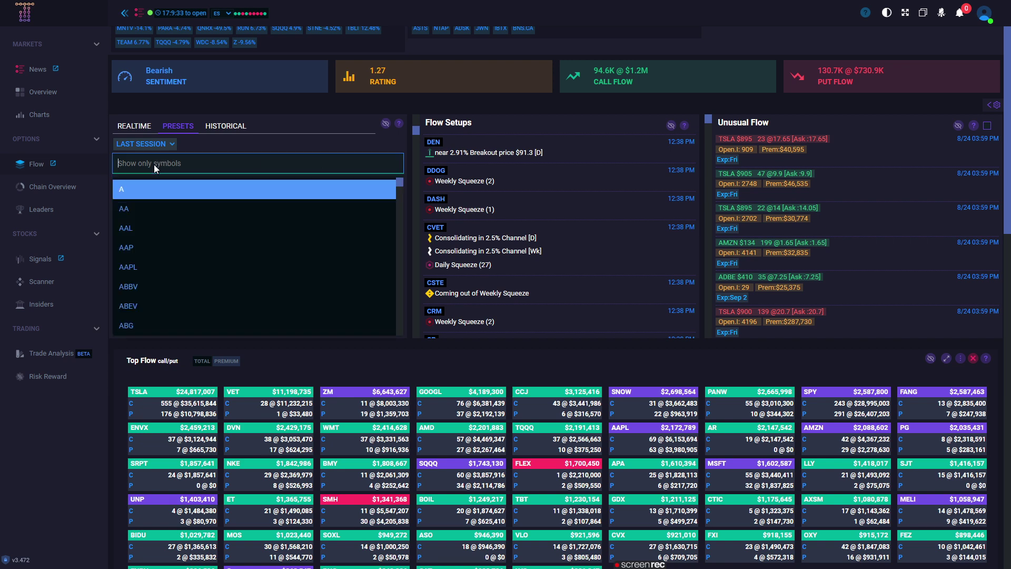
pyautogui.write('dd')
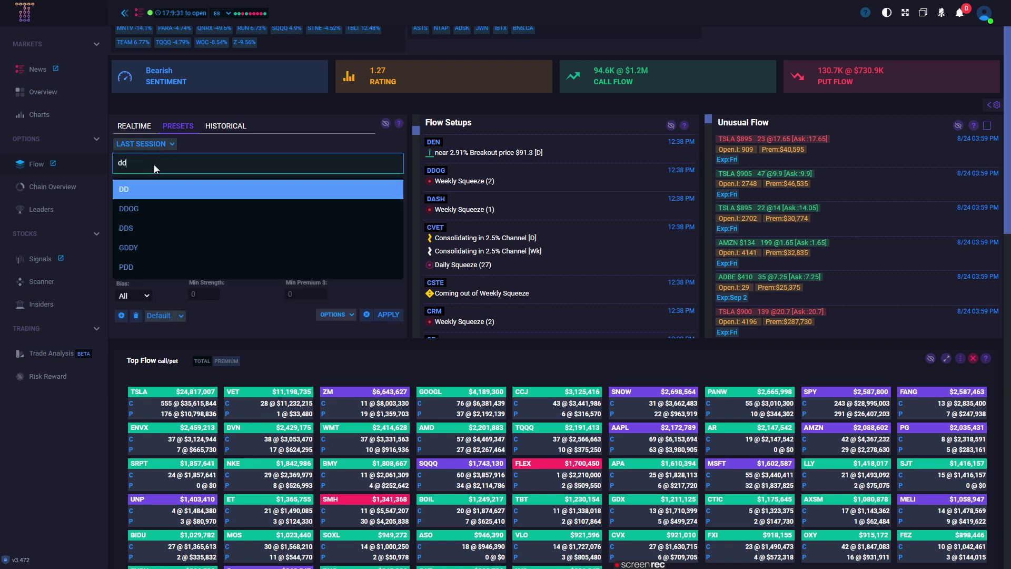
pyautogui.write('og')
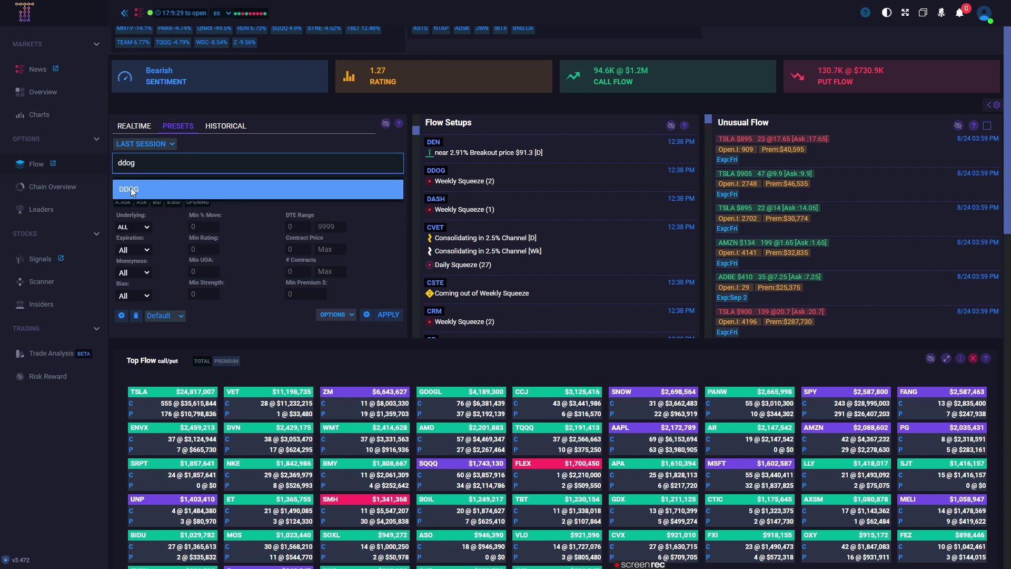
pyautogui.click(131, 191)
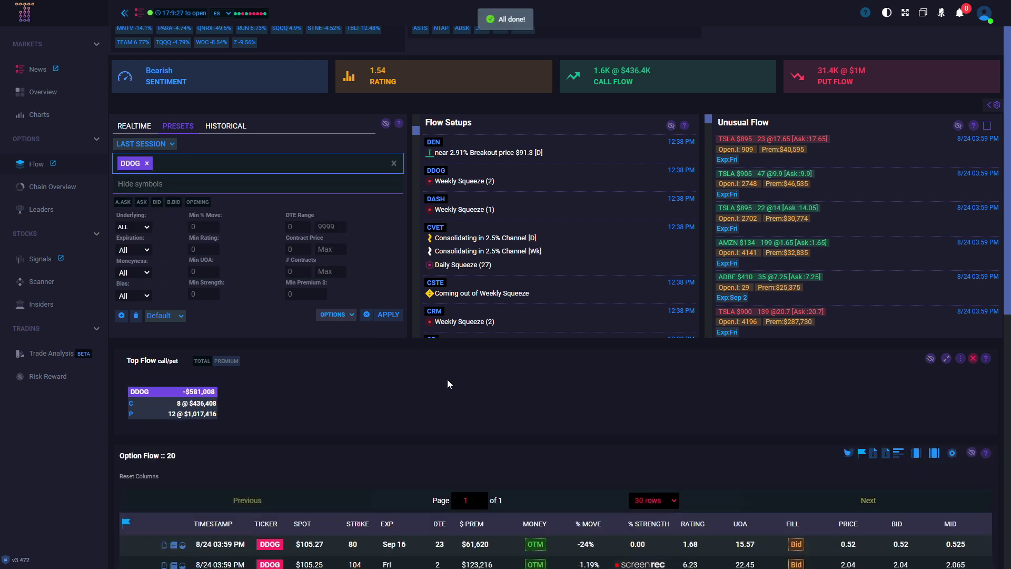
# Review the DDOG option flow, then remove the DDOG filter to show all 9,488 entries.
pyautogui.scroll(-6, 448, 379)
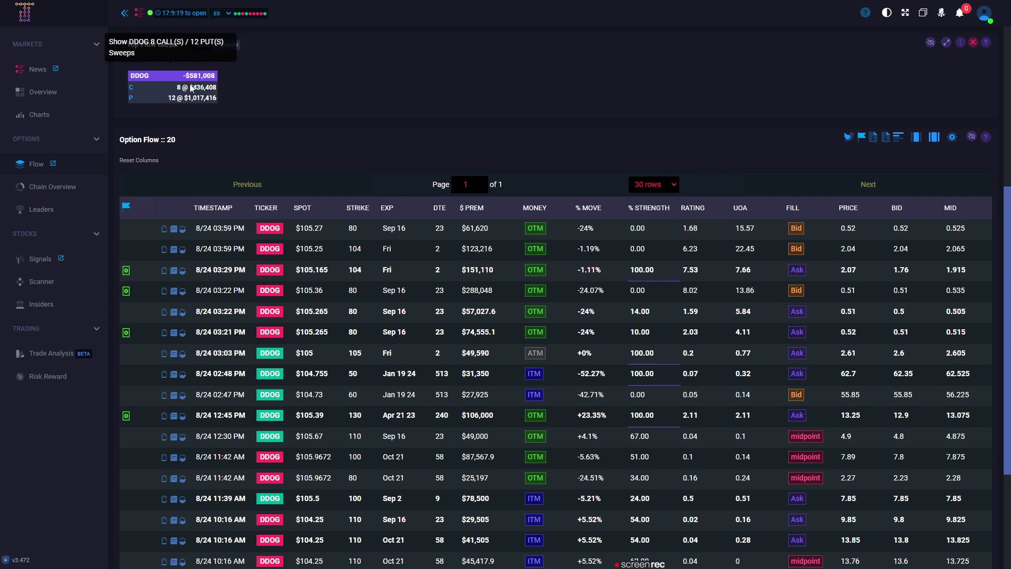
pyautogui.click(207, 99)
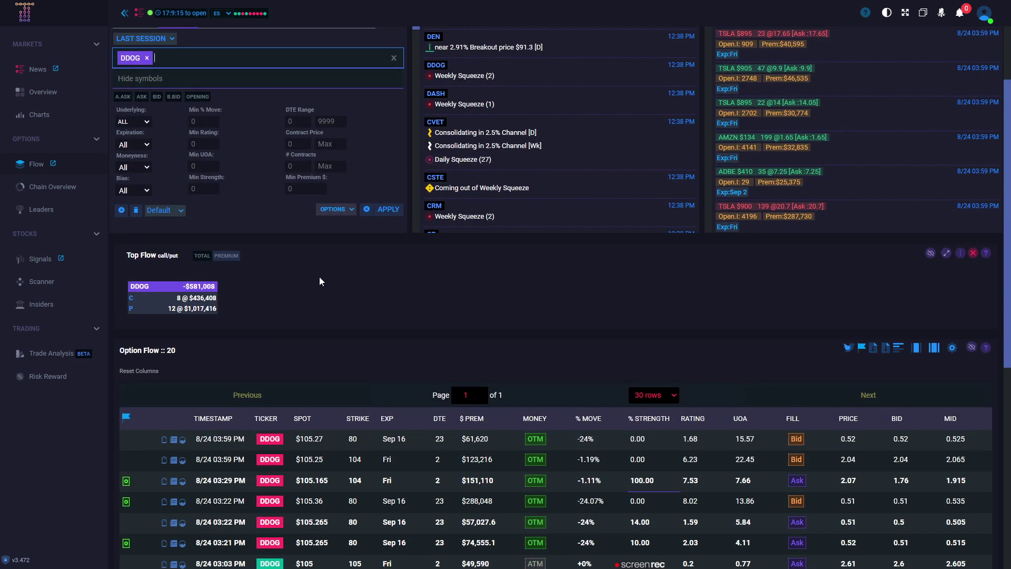
pyautogui.click(147, 58)
# Filter the flow to CVET, showing one $49,824 call at the 12.5 strike expiring Sep 16.
pyautogui.click(367, 210)
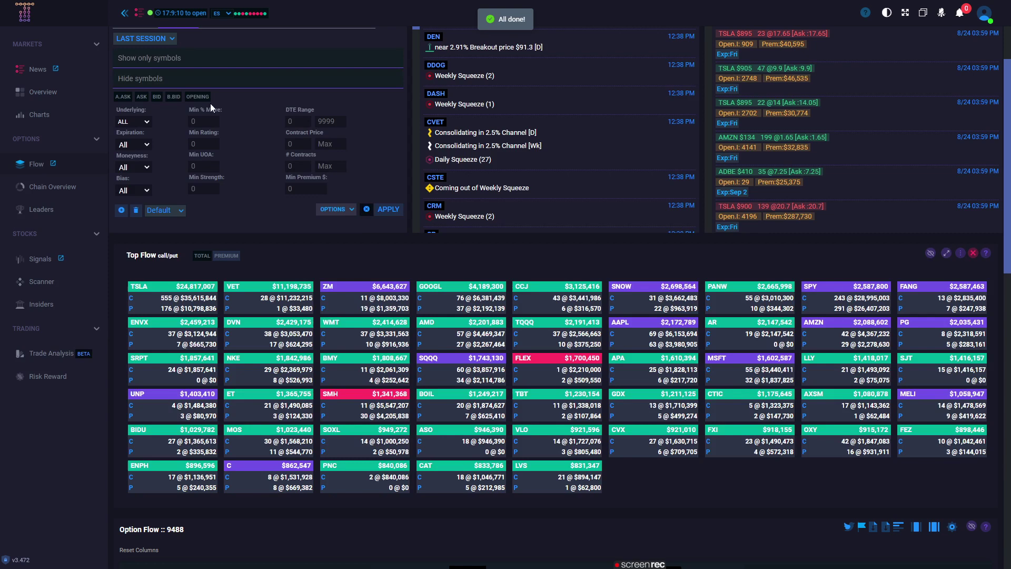
pyautogui.click(176, 55)
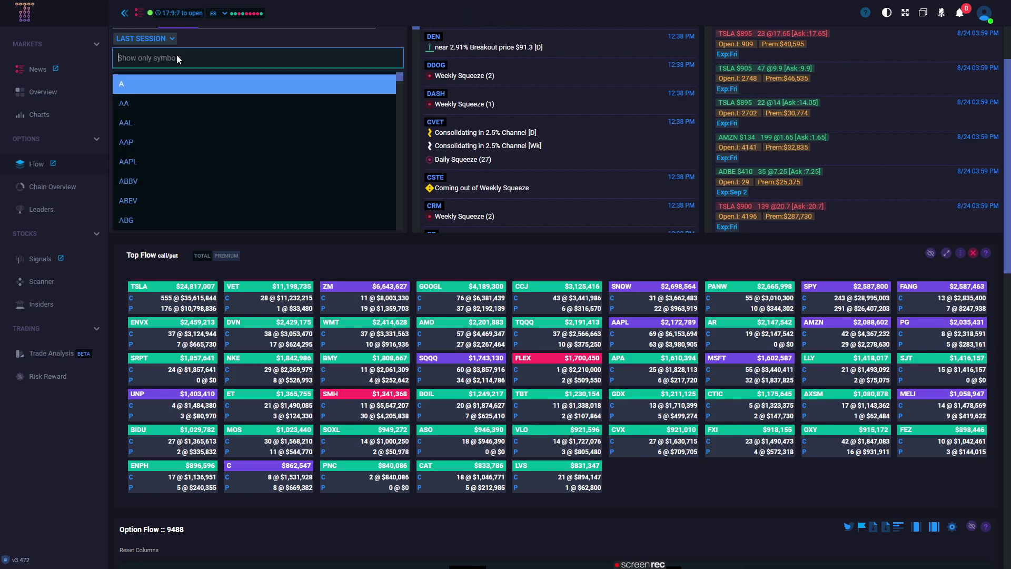
pyautogui.write('cvet')
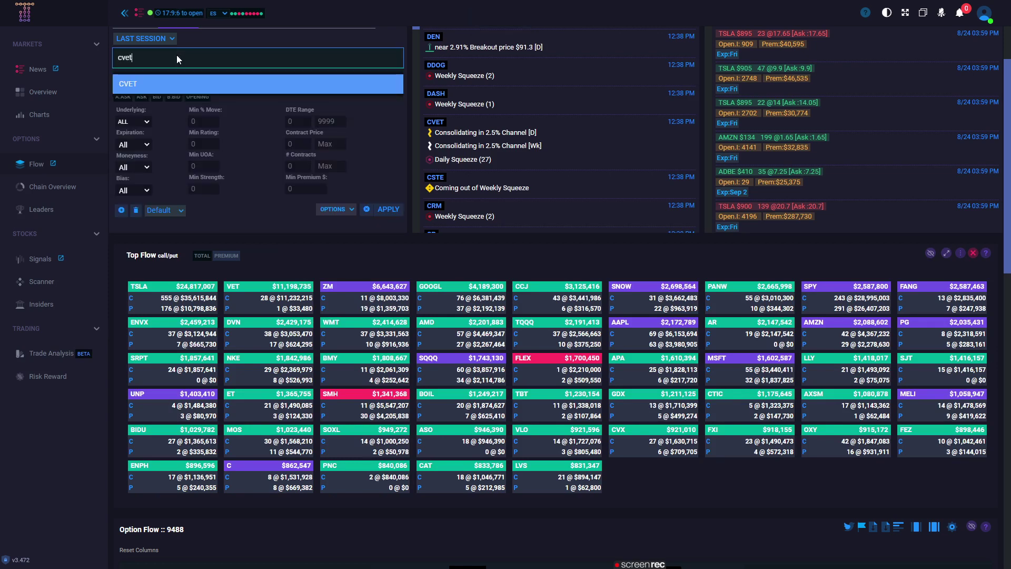
pyautogui.click(131, 78)
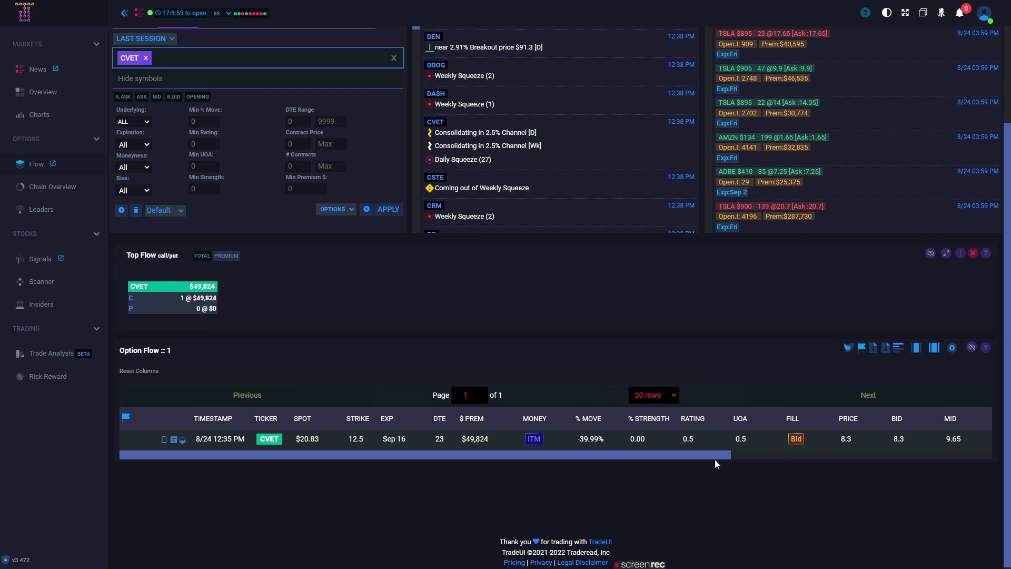
pyautogui.moveTo(715, 455)
pyautogui.mouseDown()
pyautogui.moveTo(974, 454)
pyautogui.moveTo(716, 455)
pyautogui.mouseUp()
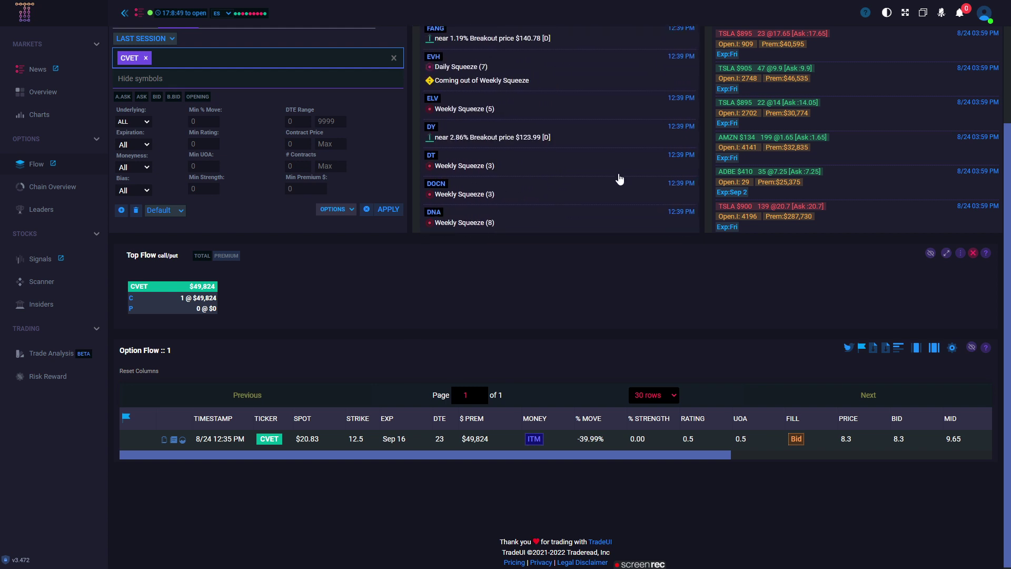
pyautogui.scroll(3, 620, 180)
# Scroll the Flow Setups and Unusual Flow panels down to the CTIC entries.
pyautogui.scroll(-2, 510, 309)
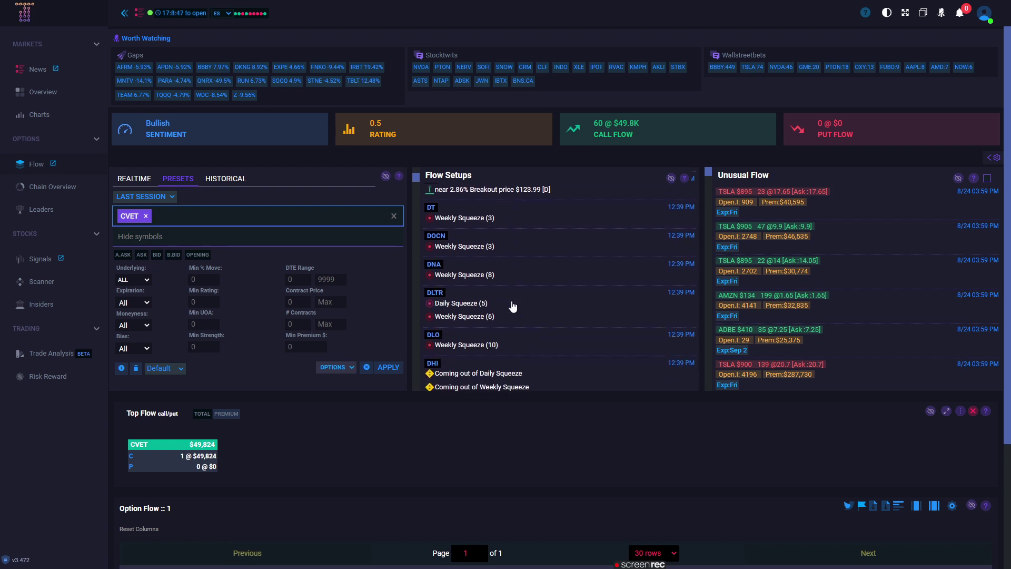
pyautogui.scroll(-3, 514, 303)
pyautogui.scroll(-5, 778, 264)
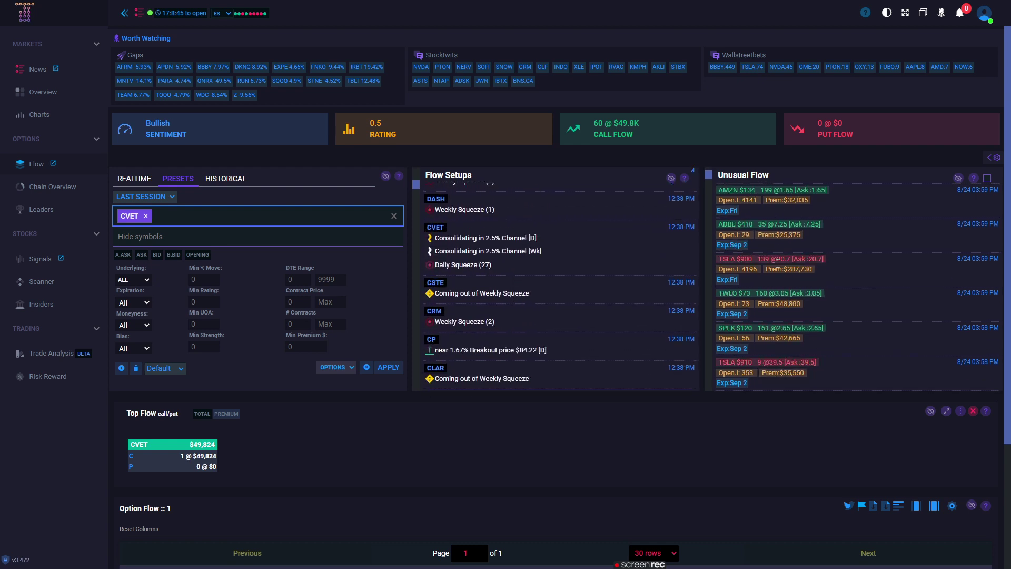
pyautogui.scroll(-2, 777, 263)
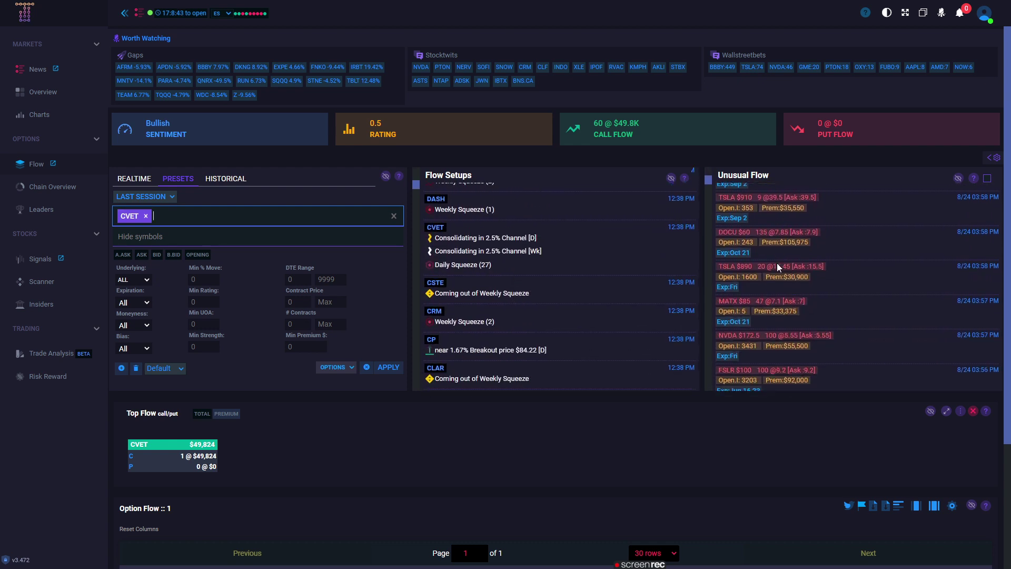
pyautogui.scroll(-6, 797, 258)
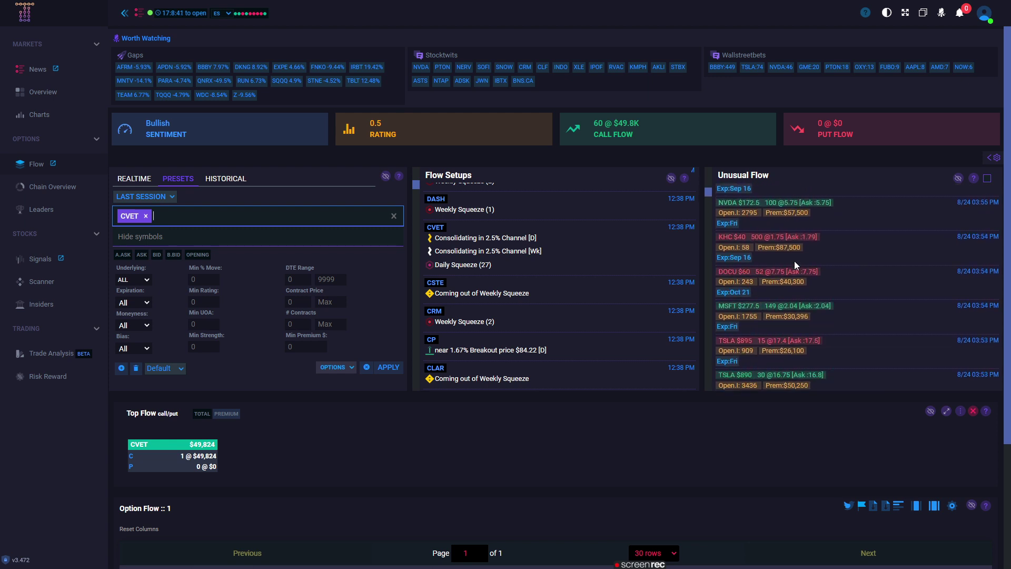
pyautogui.scroll(-2, 795, 262)
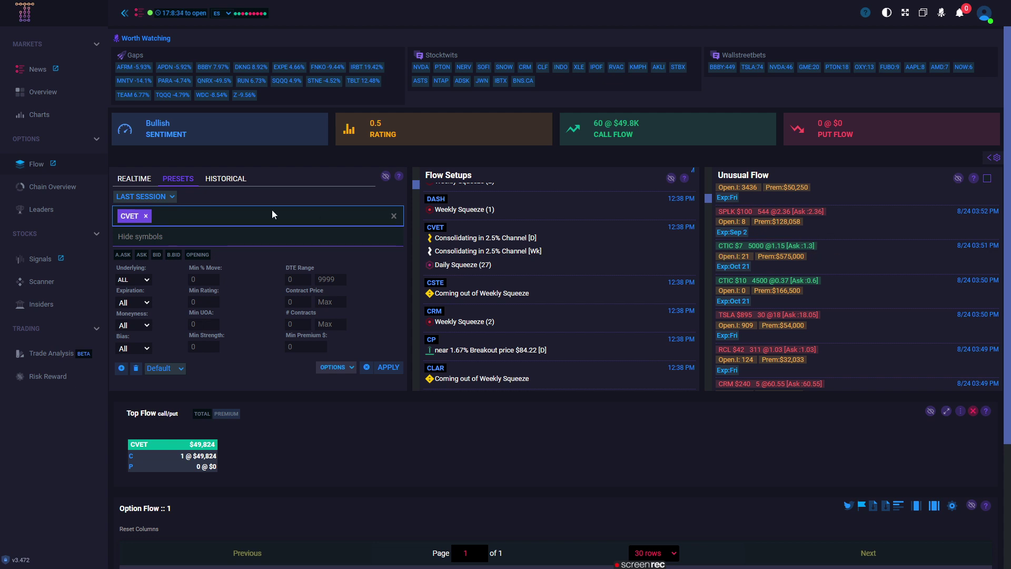
# Switch the symbol filter from CVET to CTIC and review its seven orders totaling $1,175,645.
pyautogui.click(145, 216)
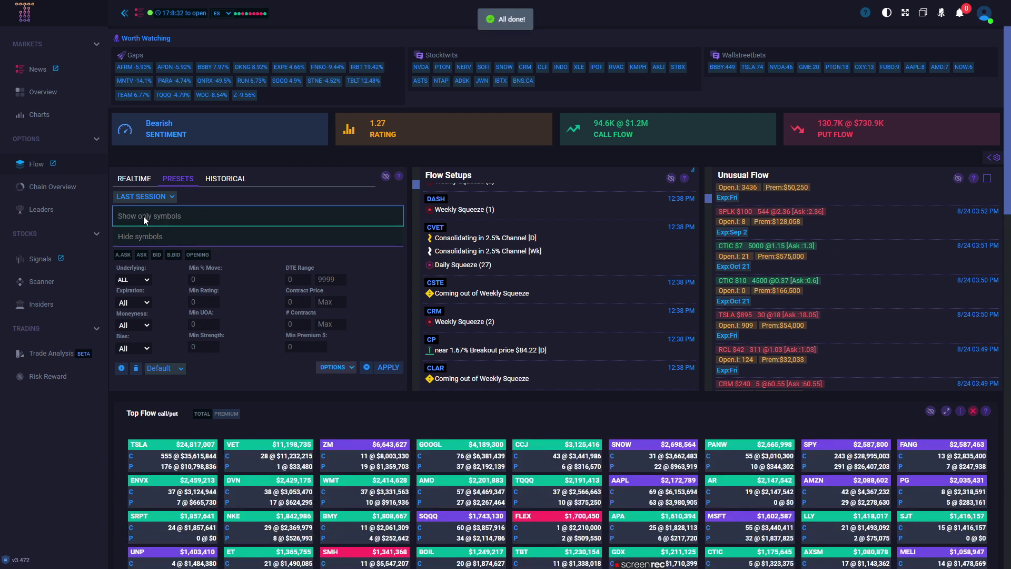
pyautogui.write('ctic')
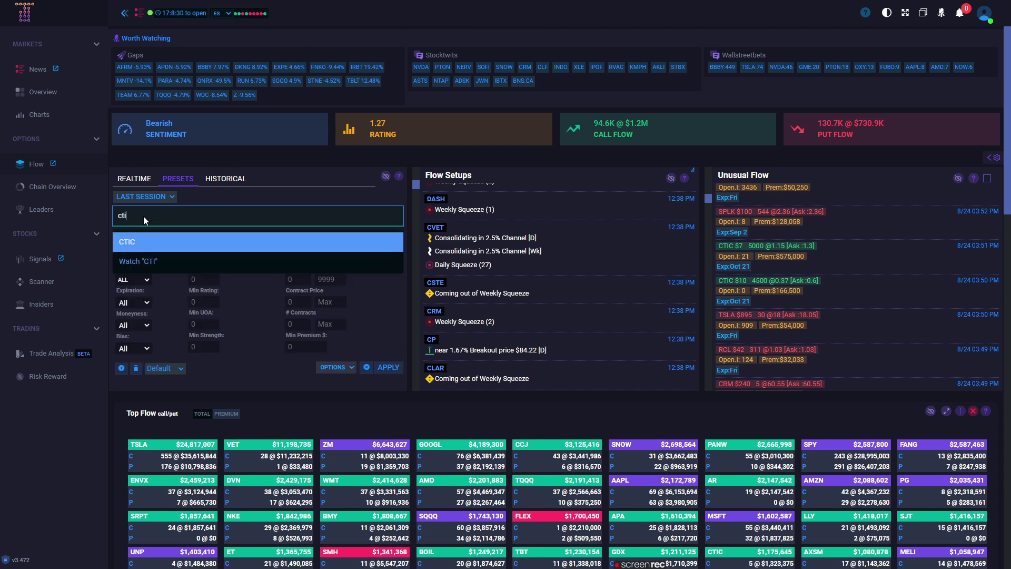
pyautogui.click(115, 248)
pyautogui.scroll(-5, 370, 425)
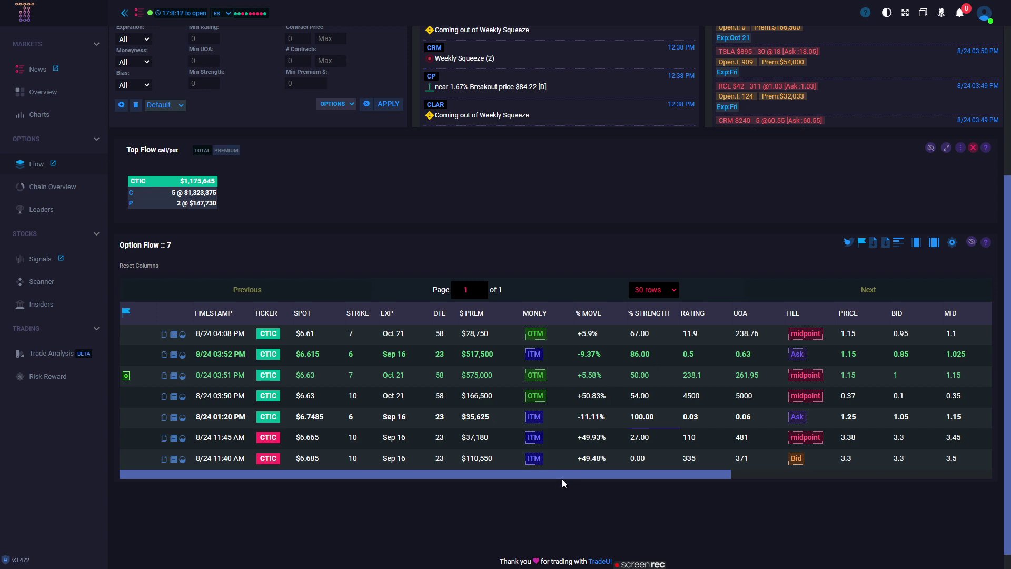
pyautogui.moveTo(553, 473); pyautogui.dragTo(368, 470)
# Leave full screen and load CTIC on the thinkorswim chart in place of FANG.
pyautogui.click(505, 37)
pyautogui.click(399, 556)
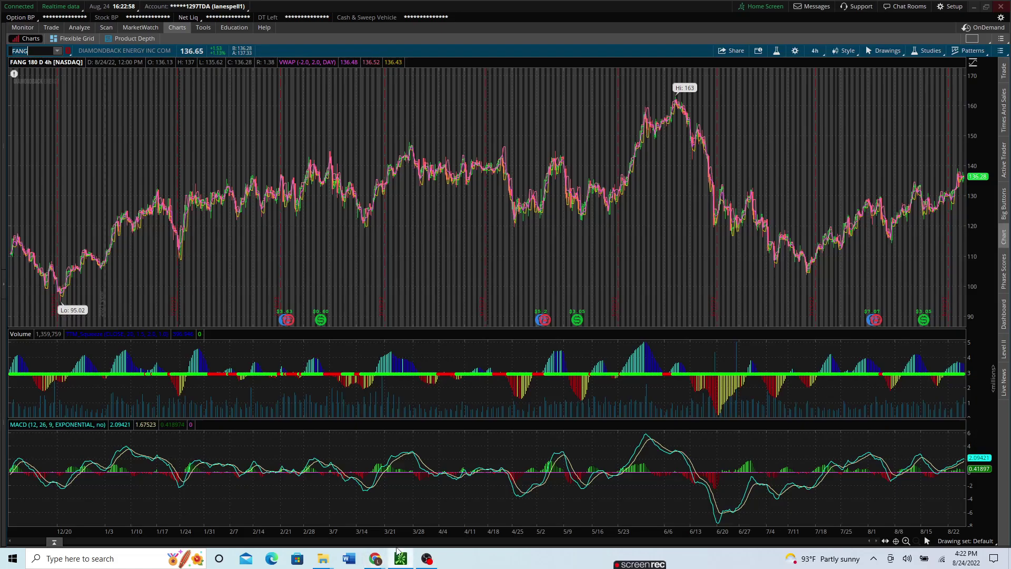
pyautogui.write('CTIC')
pyautogui.press('Return')
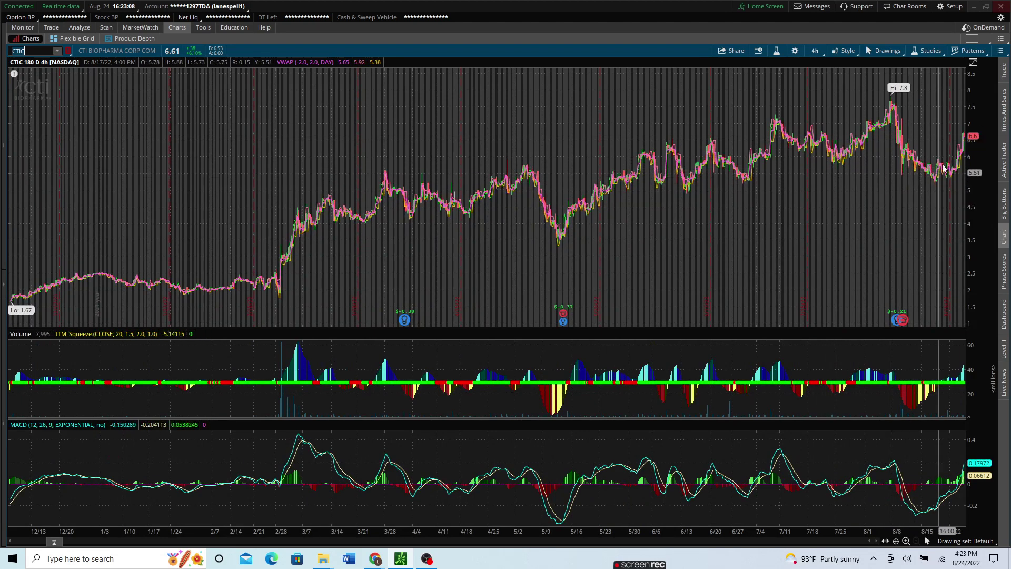
# Zoom the CTIC chart into its last two weeks of 4-hour candles.
pyautogui.moveTo(940, 152); pyautogui.dragTo(966, 155)
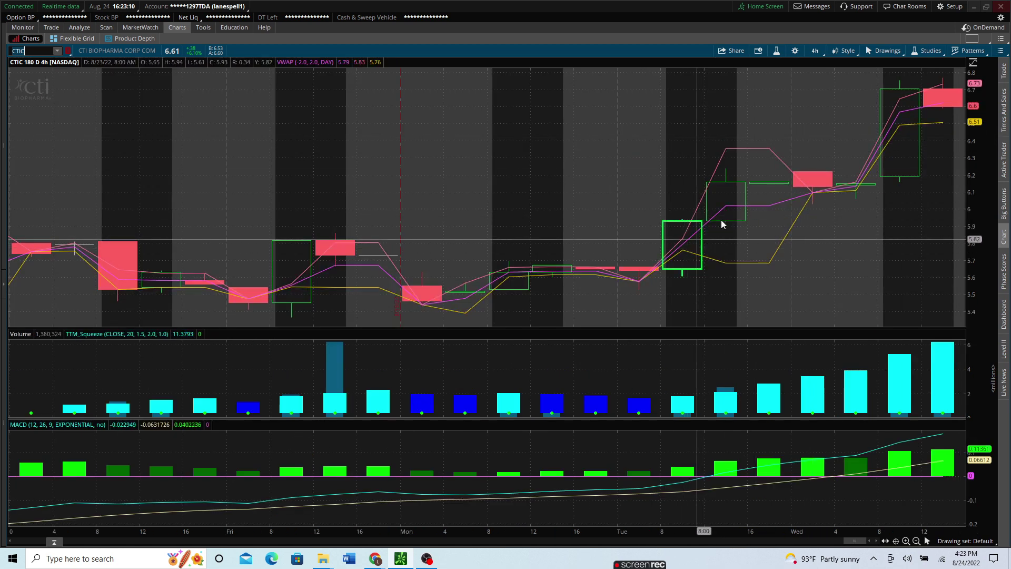
pyautogui.press('Escape')
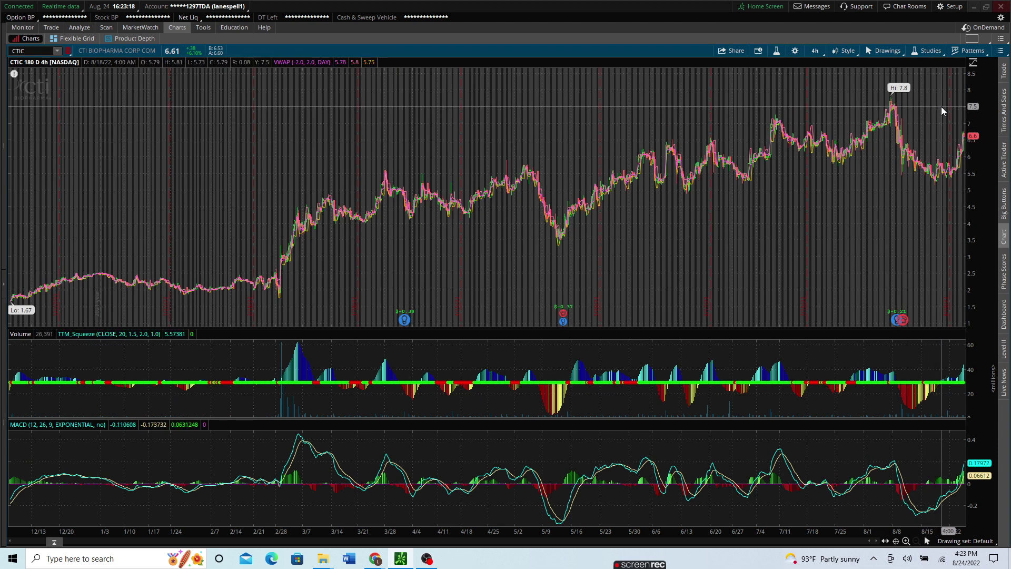
pyautogui.moveTo(896, 108); pyautogui.dragTo(964, 108)
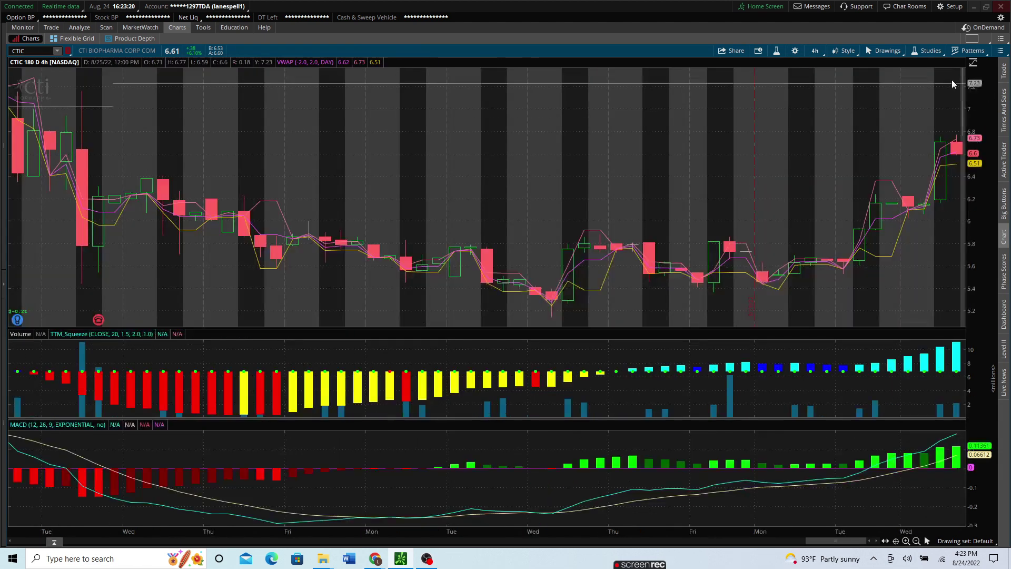
# Compare CTIC on 1 Y : 1D and 20 D : 1h, then return to 180 D : 4h.
pyautogui.click(814, 51)
pyautogui.click(785, 158)
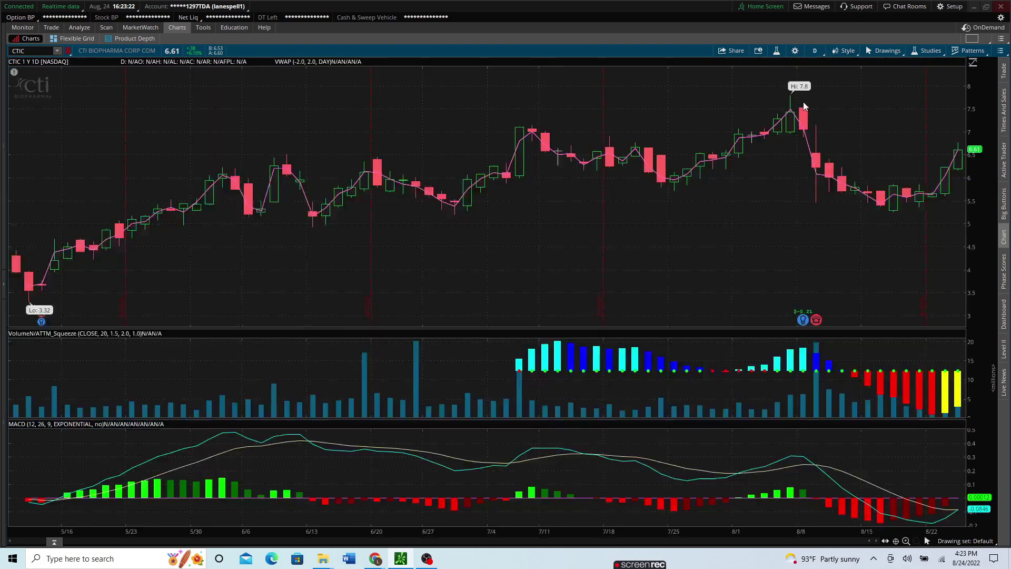
pyautogui.click(815, 51)
pyautogui.click(785, 146)
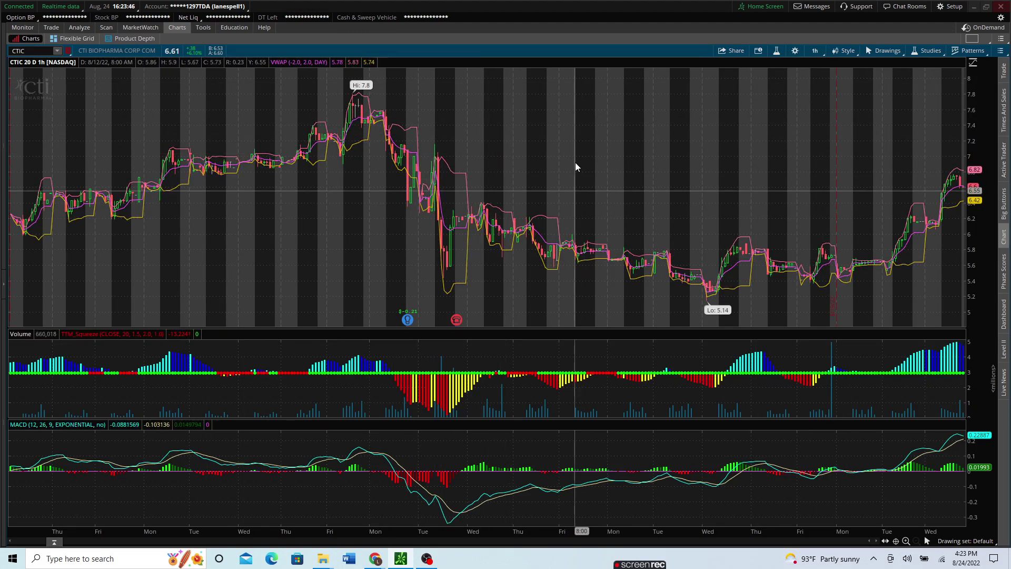
pyautogui.click(815, 51)
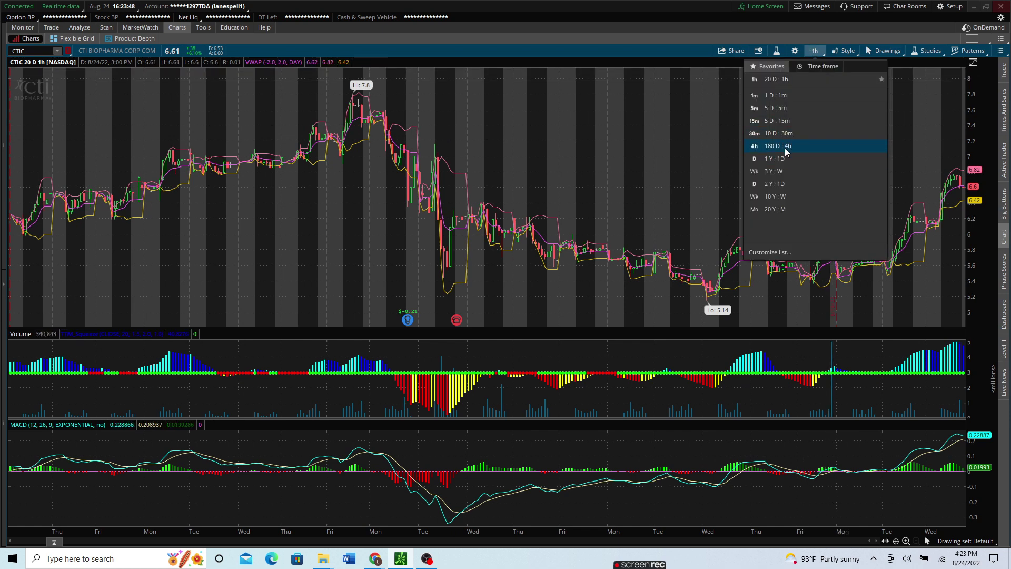
pyautogui.click(785, 148)
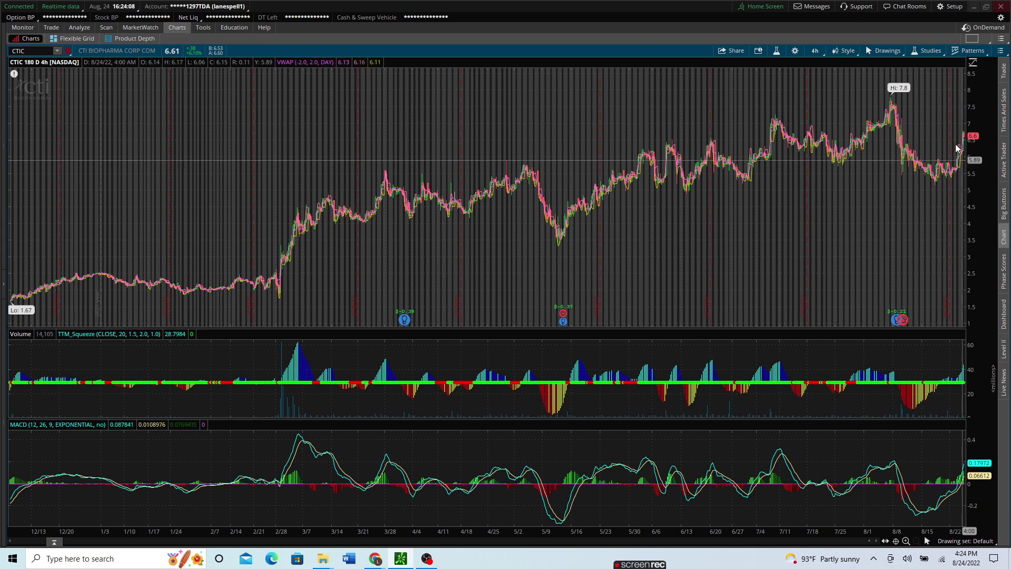
# Return to the TradeUI flow page and scroll through the Unusual Flow list.
pyautogui.click(974, 6)
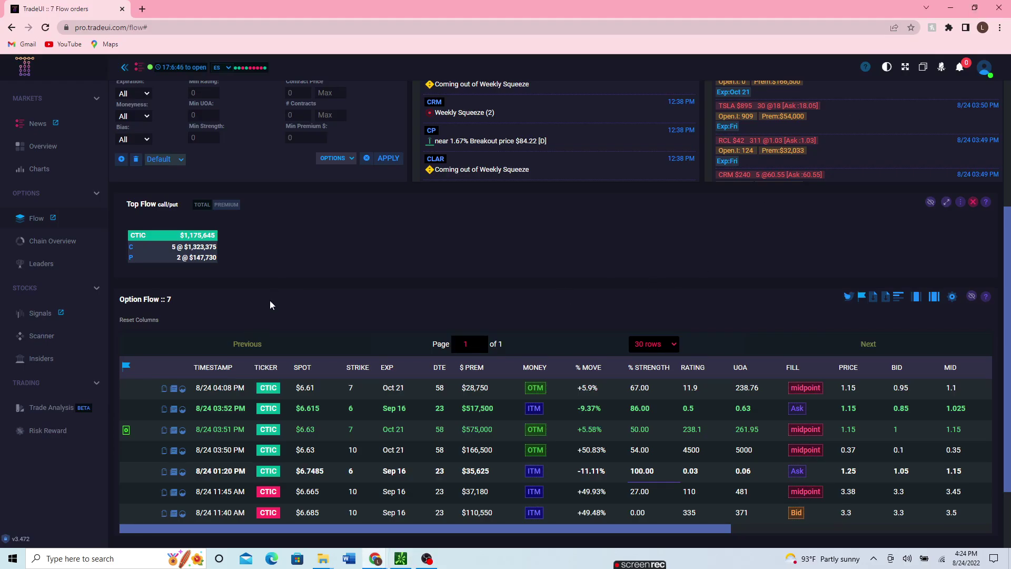
pyautogui.scroll(4, 286, 283)
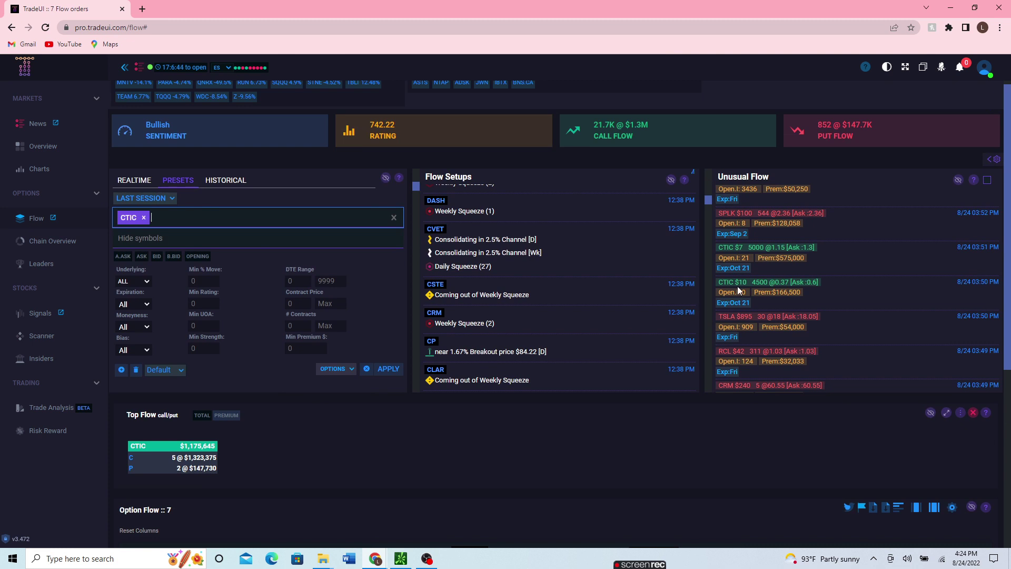
pyautogui.scroll(-3, 742, 285)
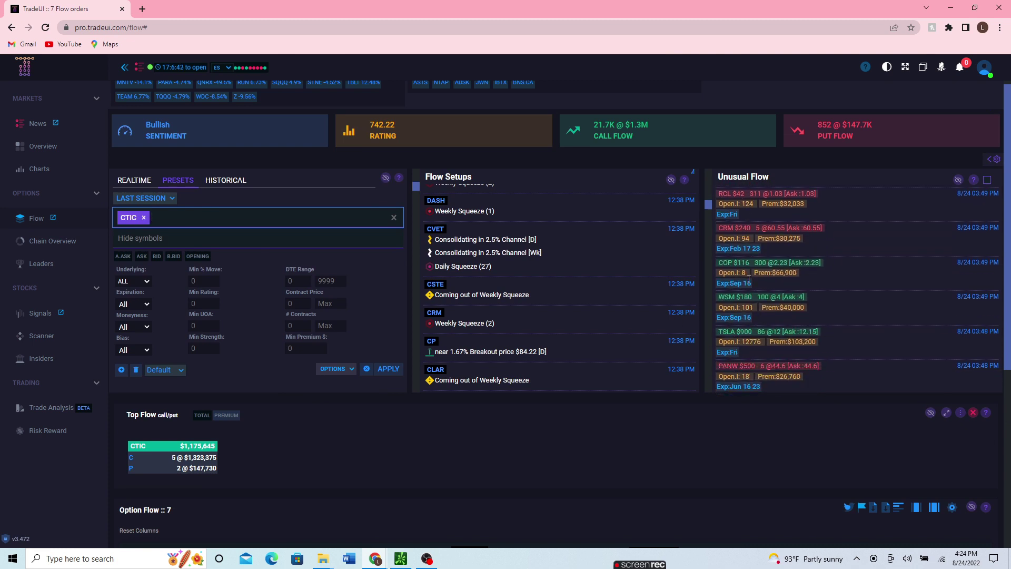
pyautogui.scroll(-4, 751, 277)
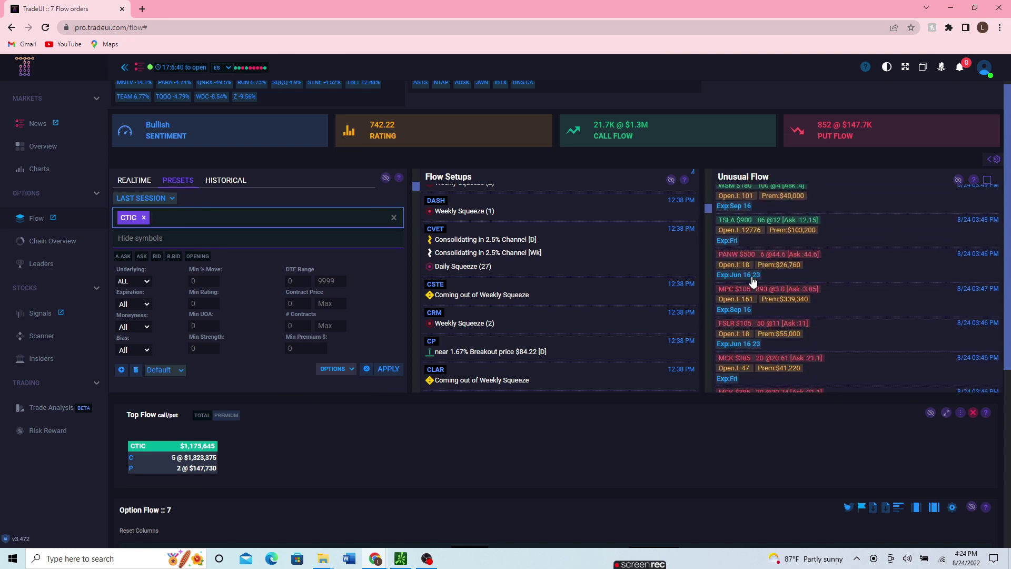
pyautogui.scroll(-5, 752, 282)
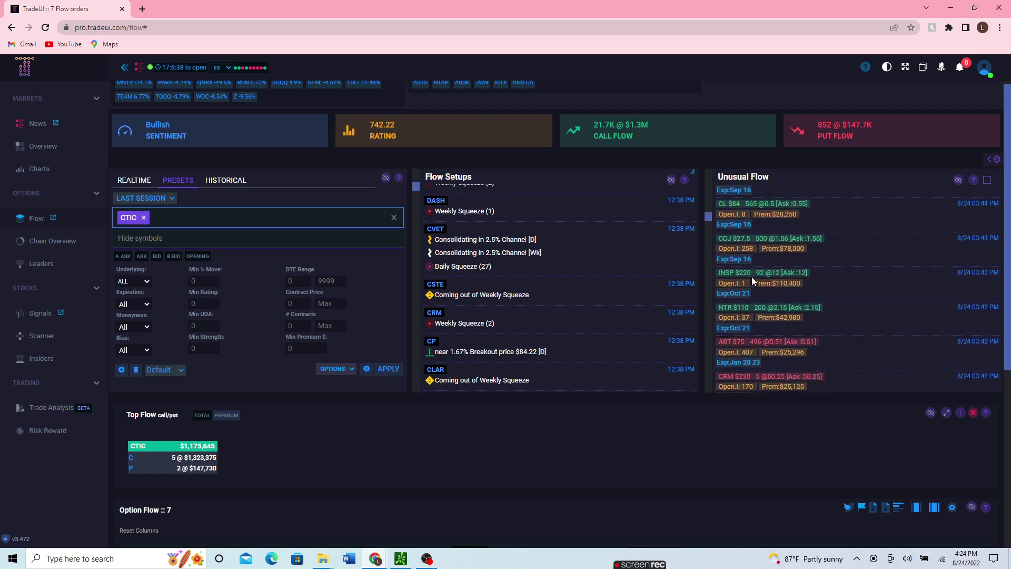
pyautogui.scroll(-2, 751, 276)
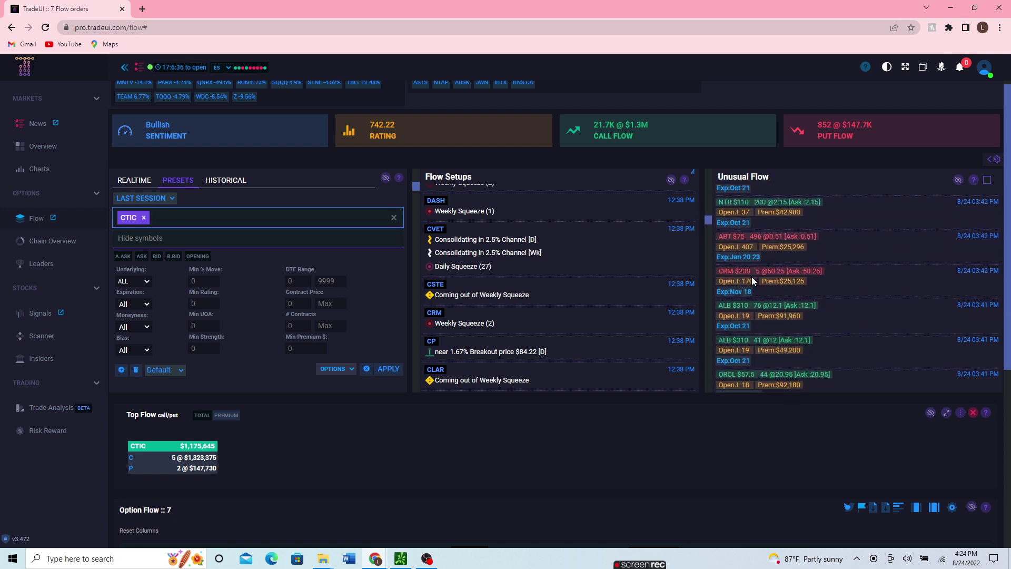
pyautogui.scroll(-5, 751, 277)
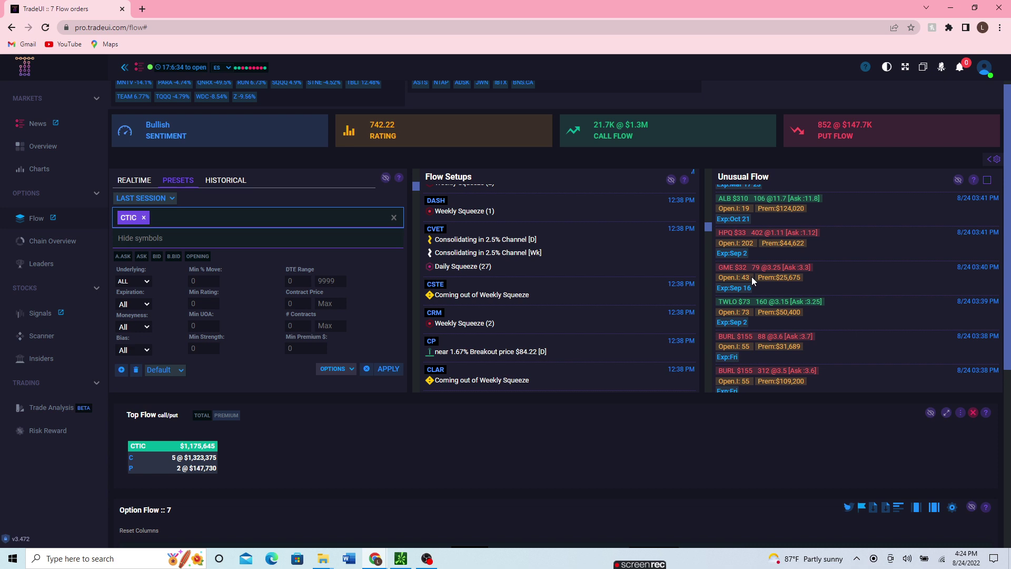
pyautogui.scroll(-8, 751, 277)
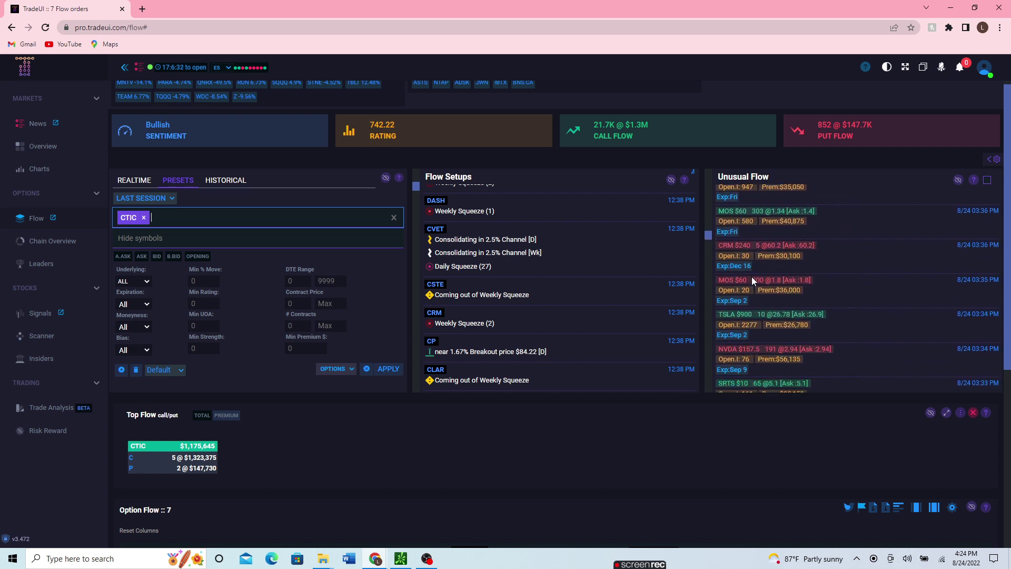
pyautogui.scroll(-8, 751, 277)
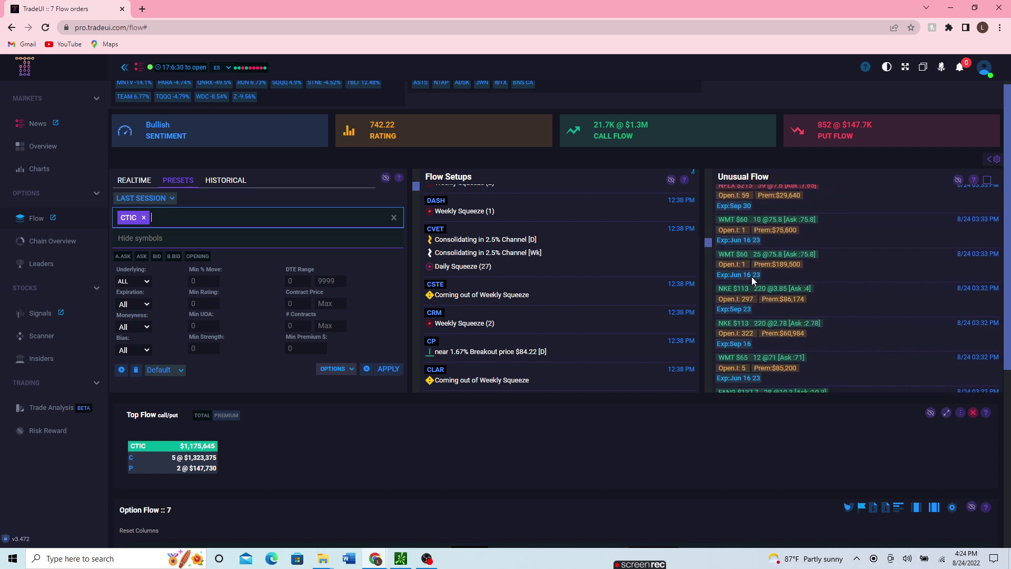
pyautogui.scroll(-3, 751, 277)
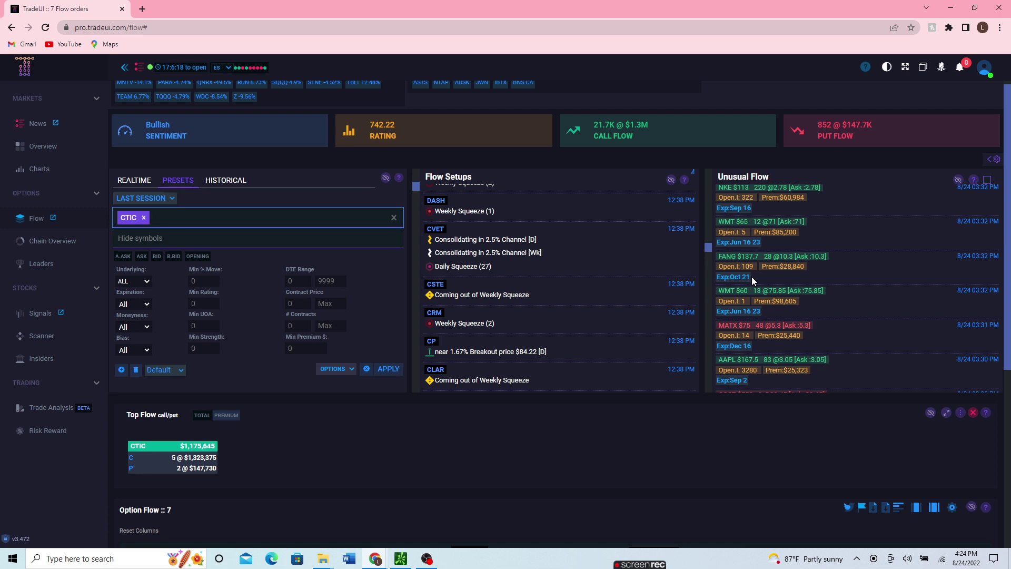
pyautogui.scroll(-3, 867, 254)
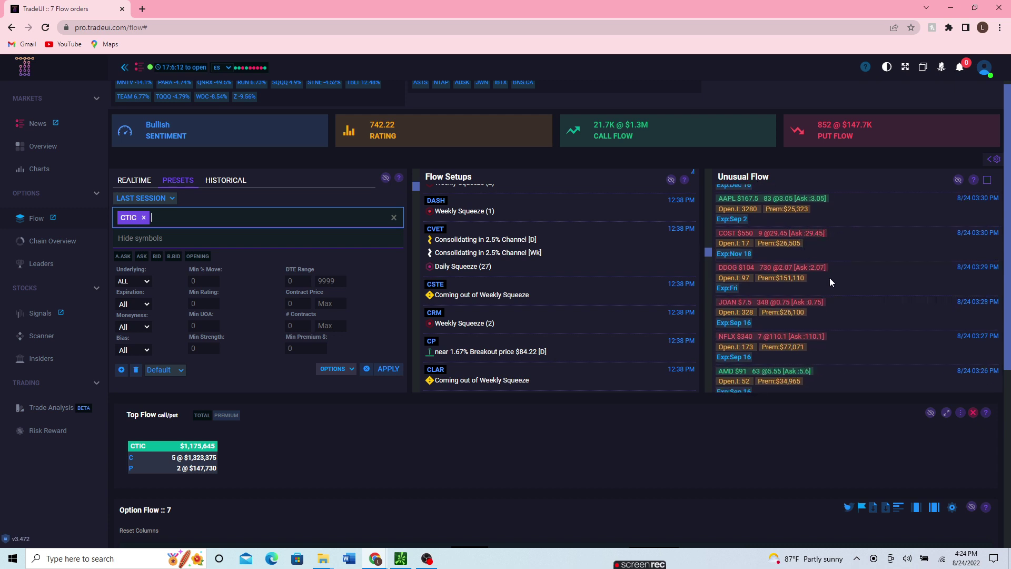
pyautogui.scroll(-3, 831, 281)
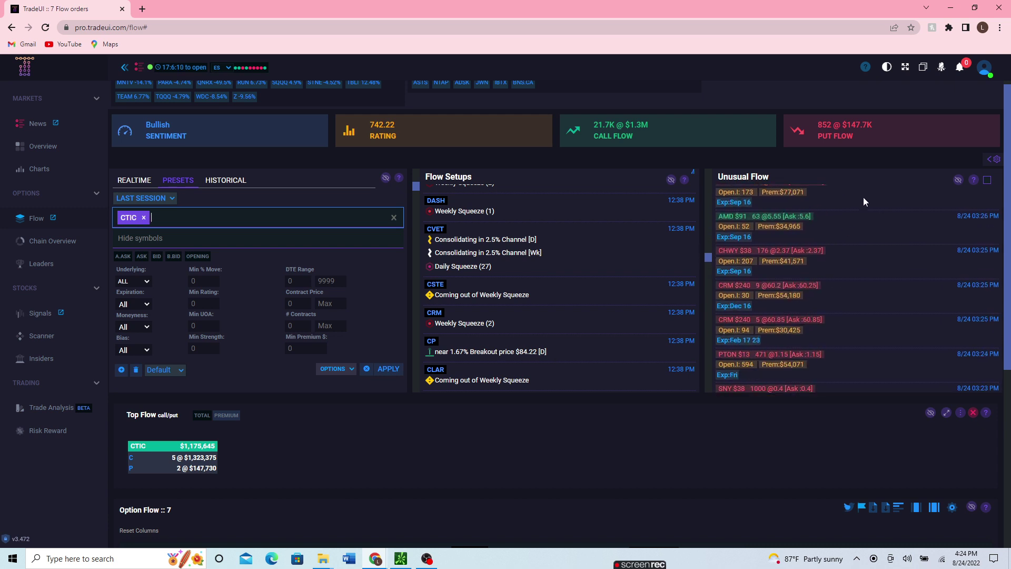
# Check the Unusual Flow notifications and help information, then scroll further down the list.
pyautogui.click(974, 185)
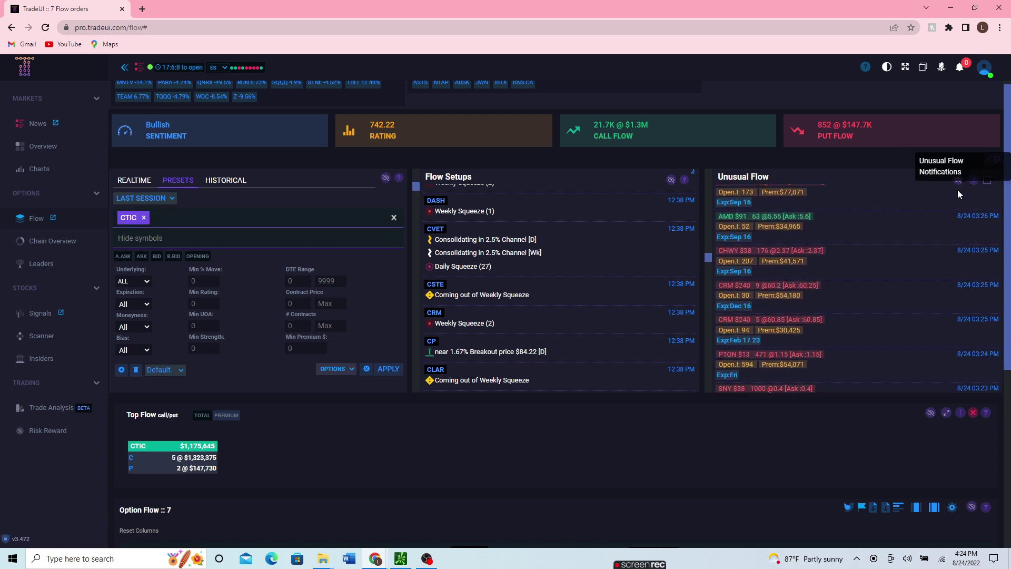
pyautogui.doubleClick(957, 190)
pyautogui.click(973, 182)
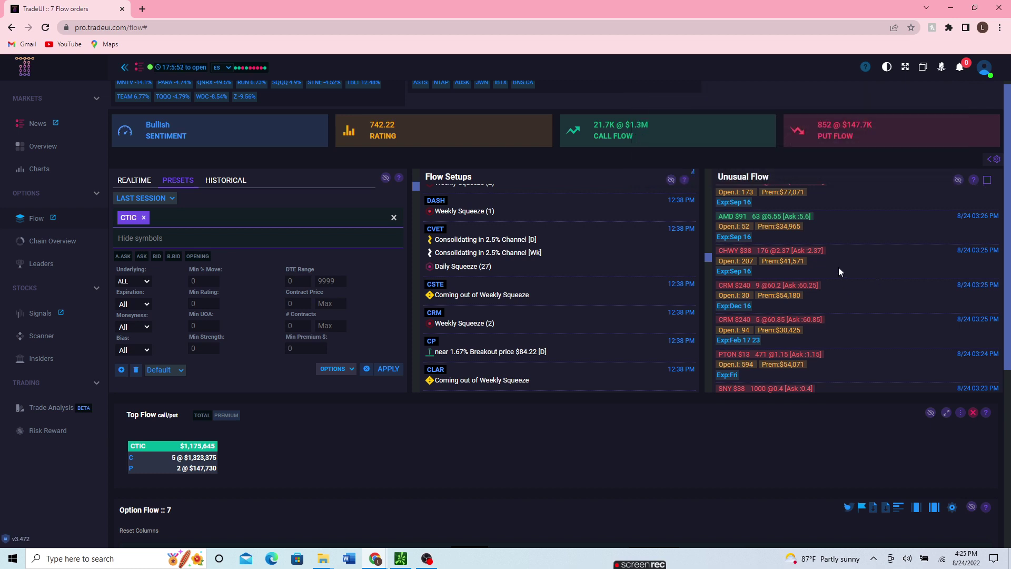
pyautogui.scroll(-5, 839, 266)
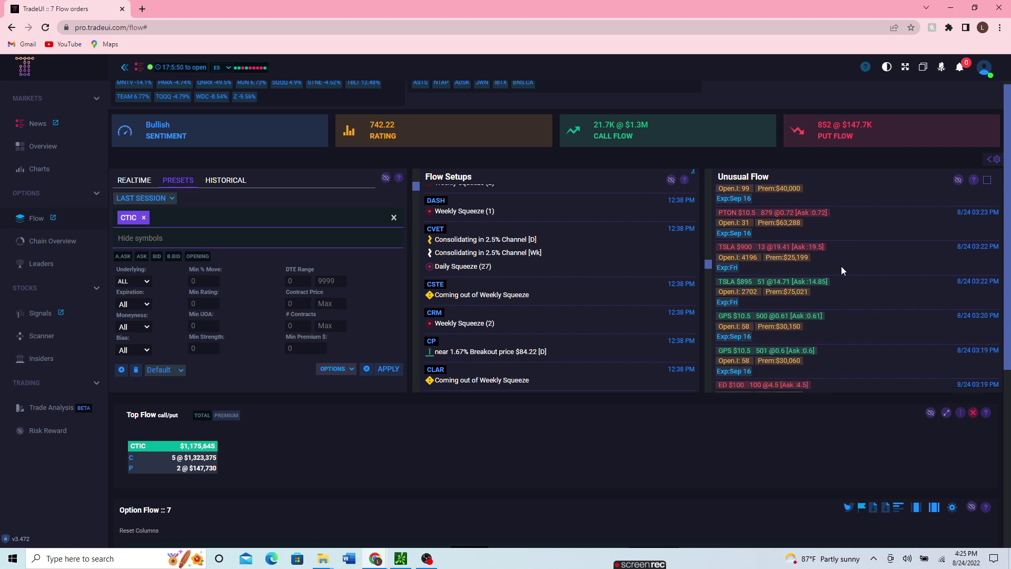
pyautogui.scroll(-1, 842, 266)
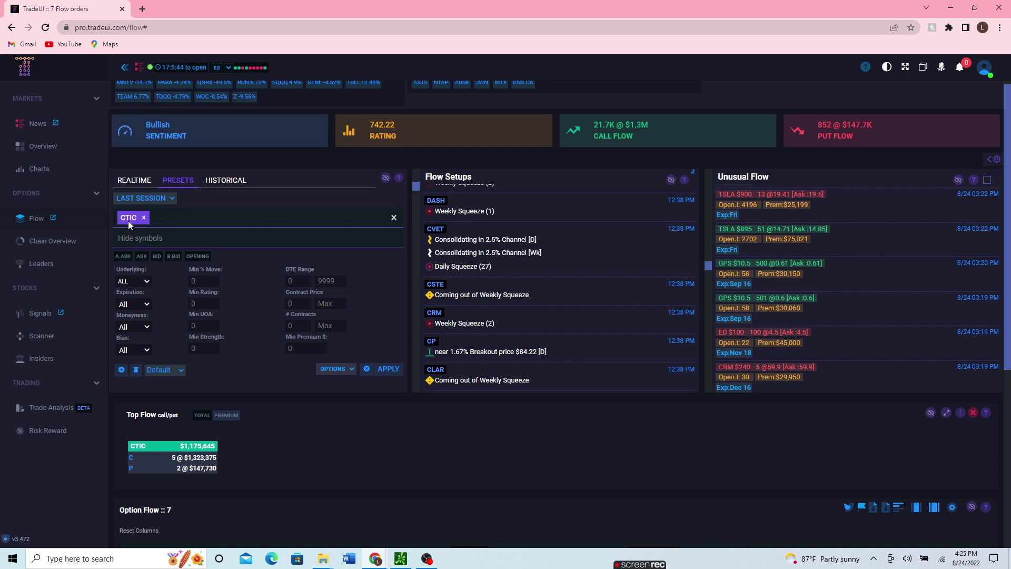
# Replace the CTIC filter with GPS and scroll down to its four Option Flow orders.
pyautogui.click(143, 218)
pyautogui.write('gp')
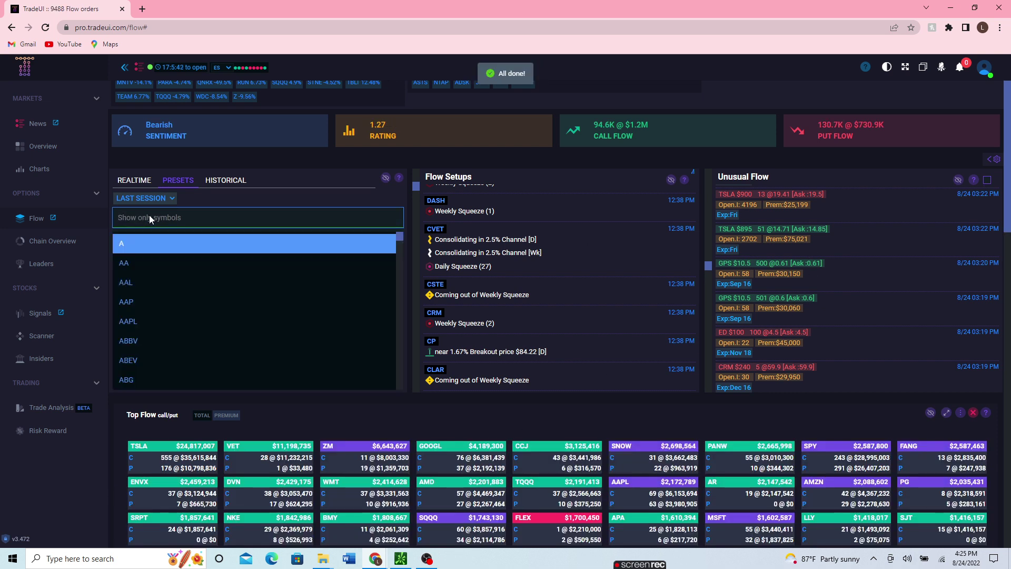
pyautogui.write('s')
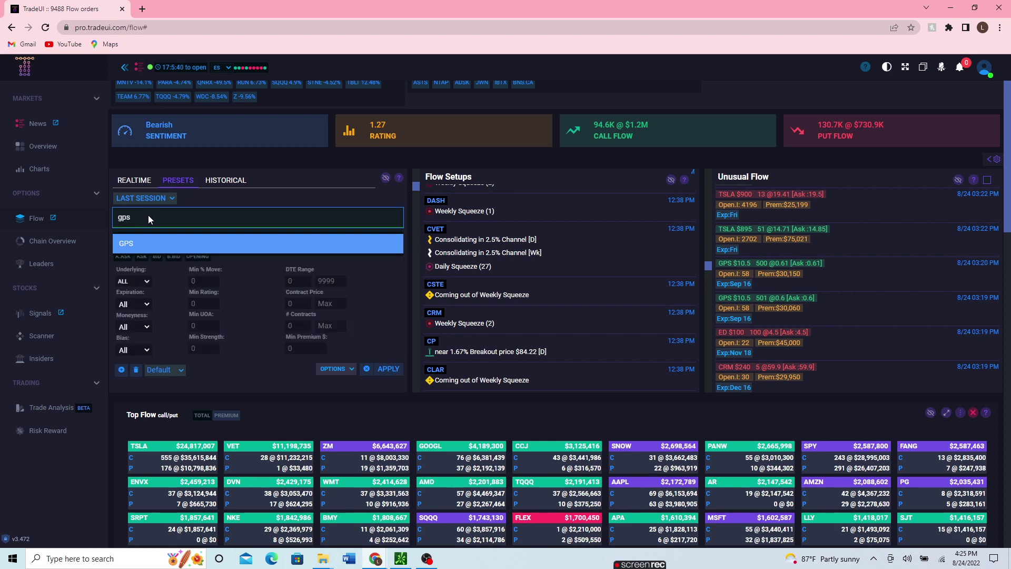
pyautogui.press('Return')
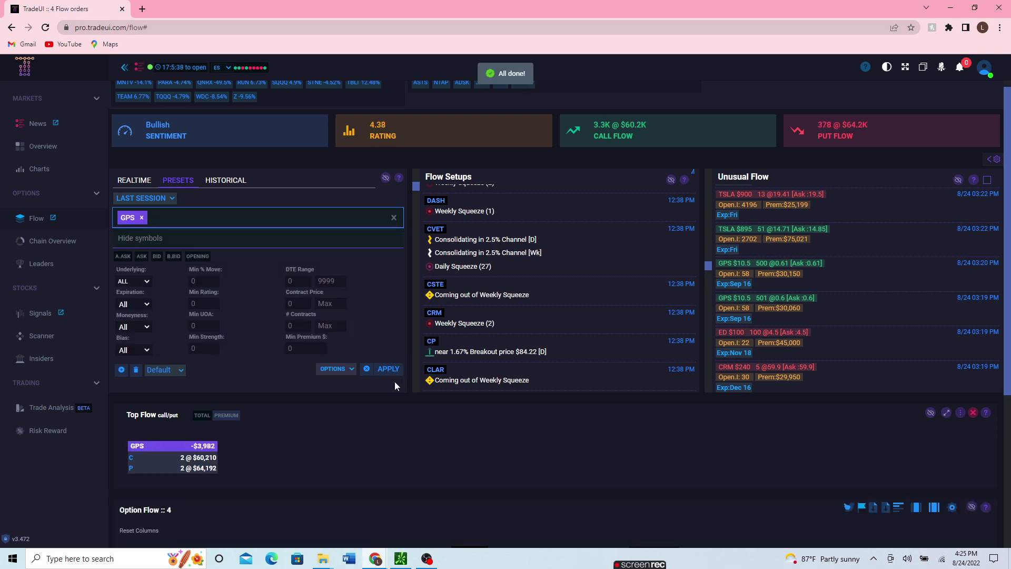
pyautogui.scroll(-5, 409, 479)
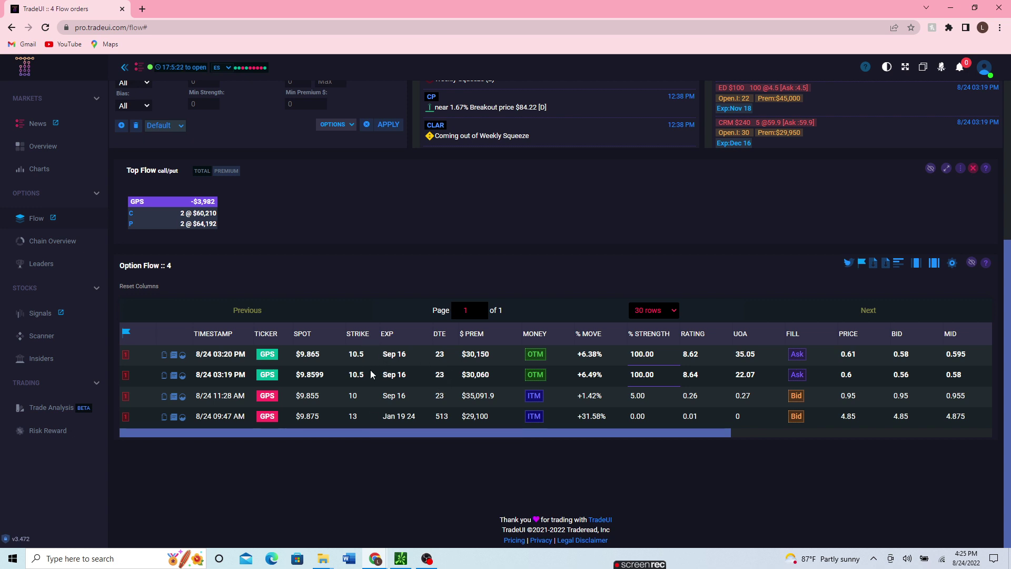
# Change the thinkorswim chart symbol from CTIC to GPS (GAP INC COM).
pyautogui.click(400, 558)
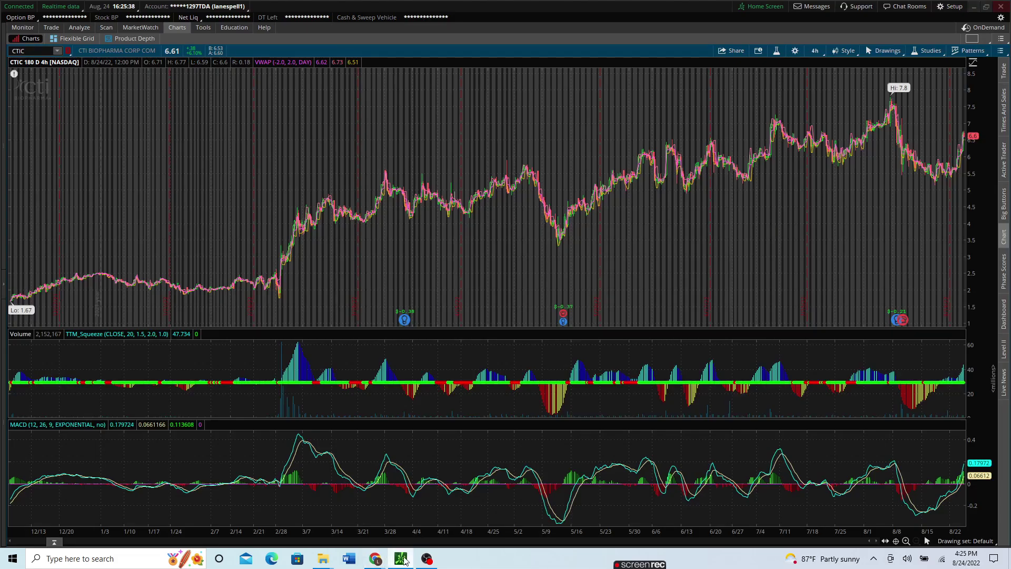
pyautogui.click(44, 51)
pyautogui.write('GPS')
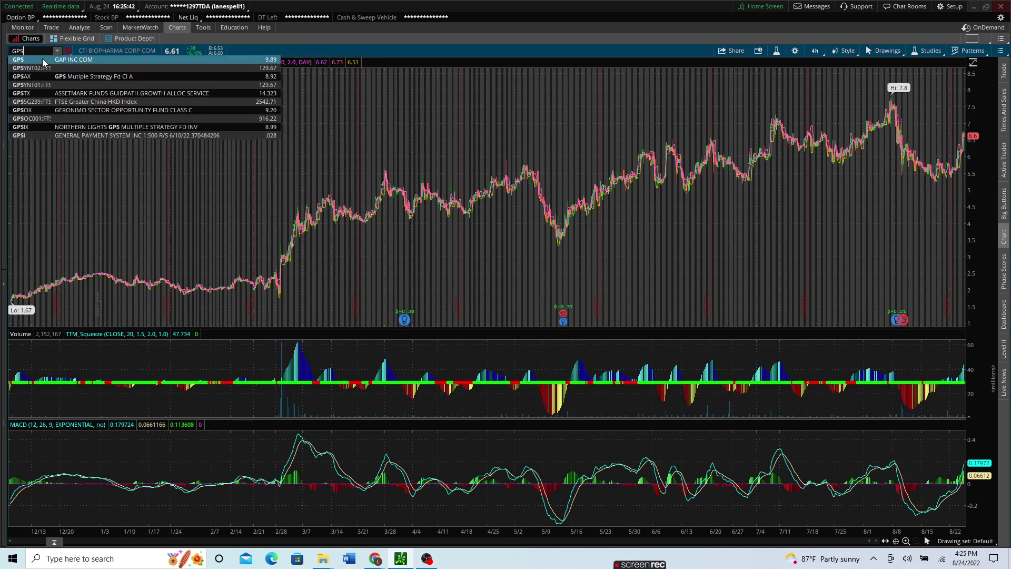
pyautogui.click(56, 62)
# Zoom the GPS 180-day chart into its most recent weeks, mid-July through late August.
pyautogui.moveTo(799, 211); pyautogui.dragTo(969, 182)
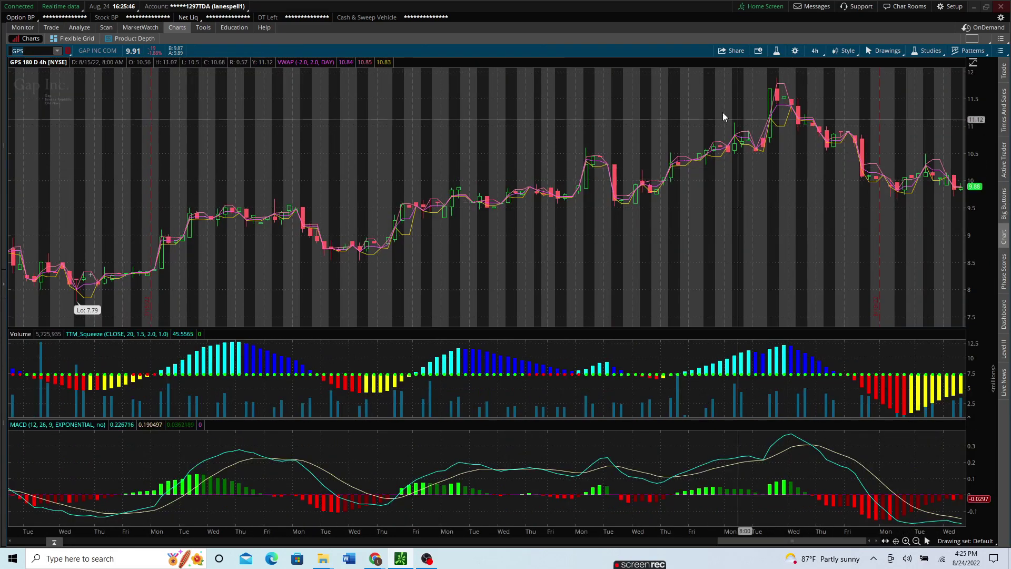
pyautogui.moveTo(814, 198); pyautogui.dragTo(716, 204)
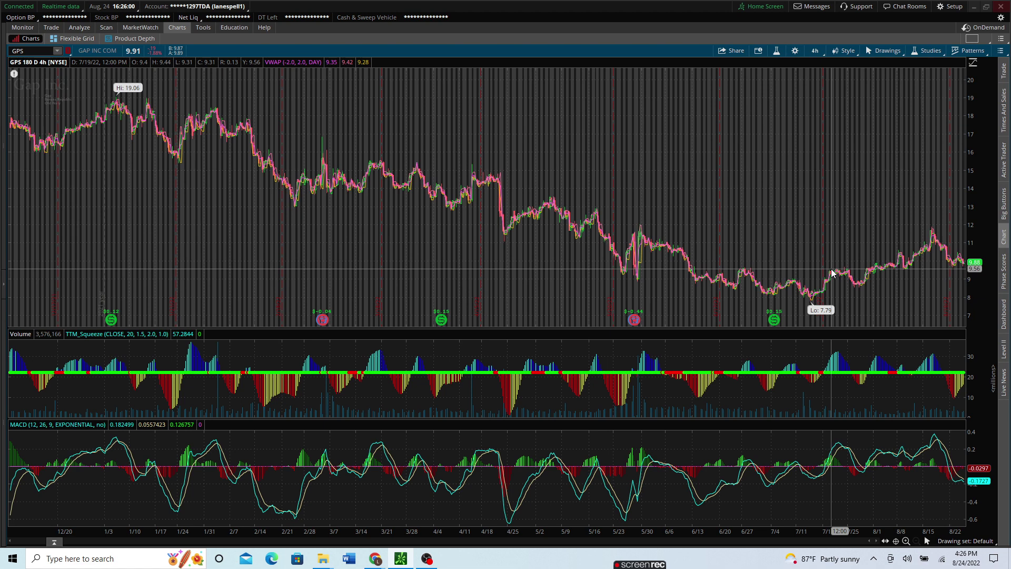
pyautogui.moveTo(814, 273); pyautogui.dragTo(967, 271)
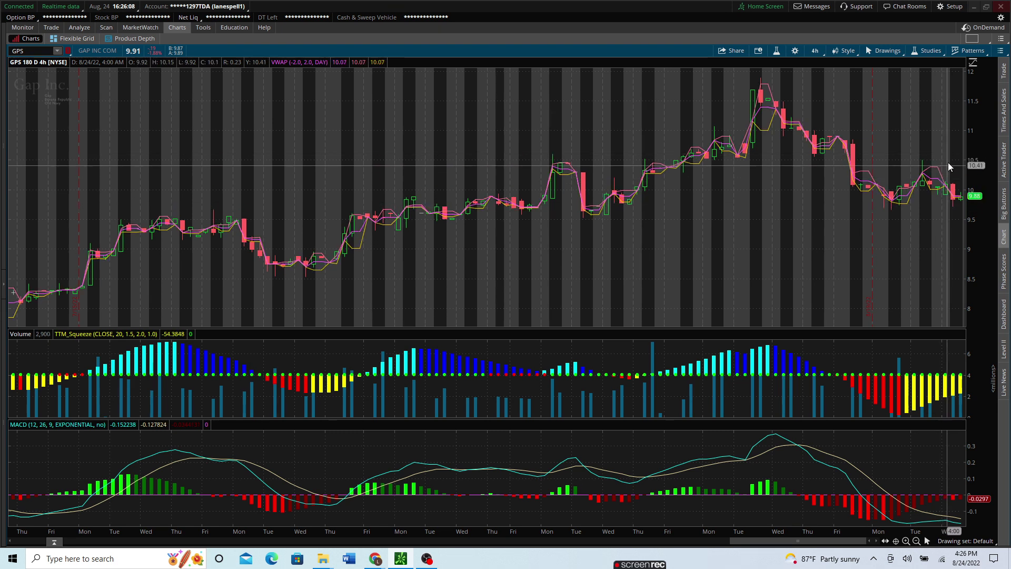
pyautogui.press('Escape')
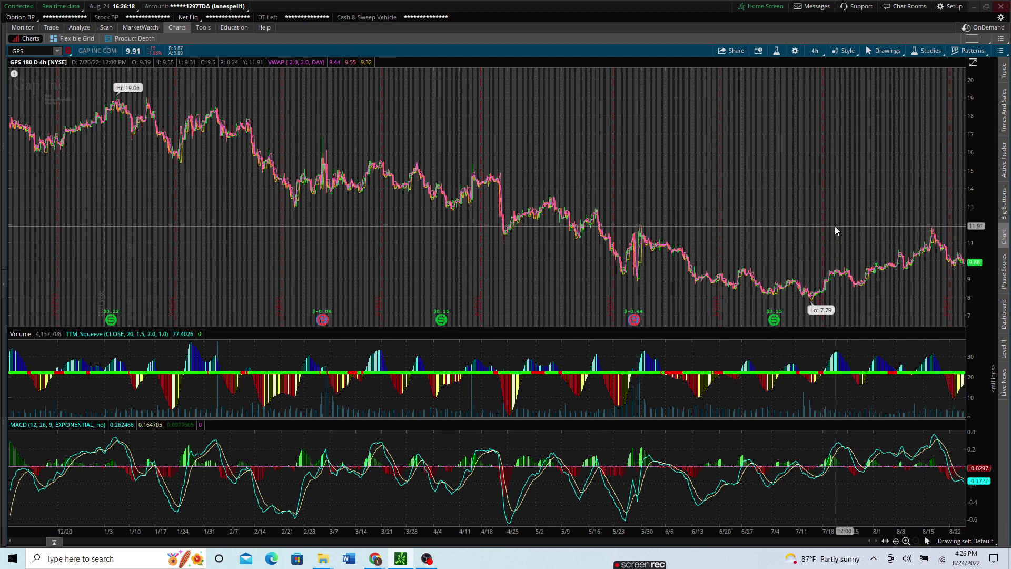
pyautogui.moveTo(827, 226); pyautogui.dragTo(975, 232)
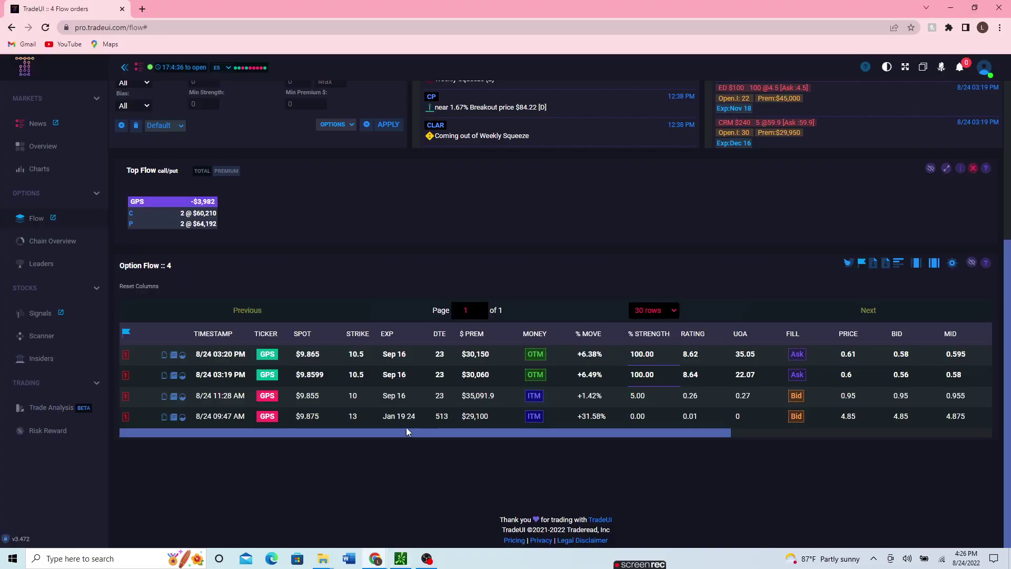
# Show the GPS-filtered flow page in full screen and scroll back to the top.
pyautogui.click(905, 67)
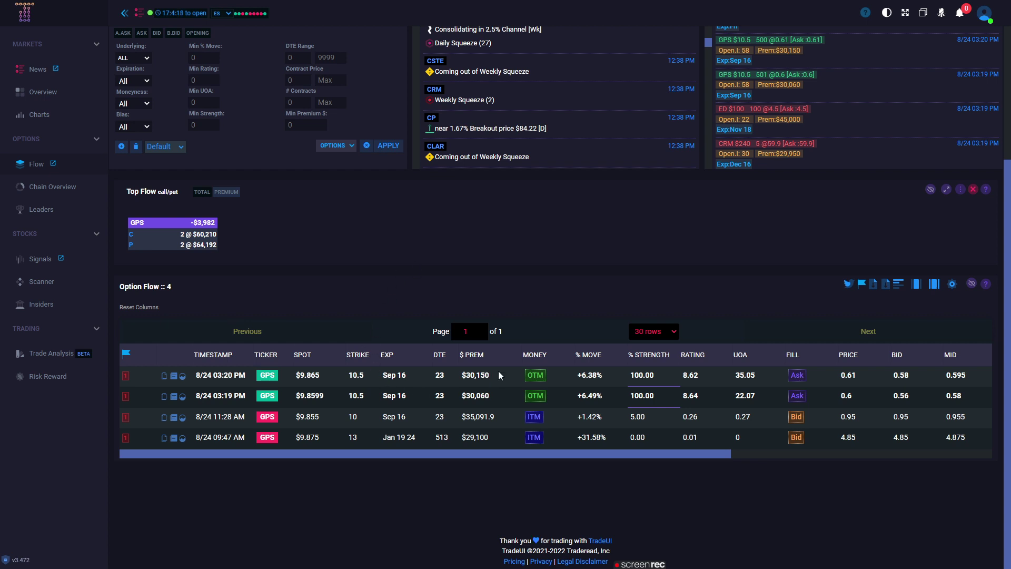
pyautogui.scroll(4, 498, 371)
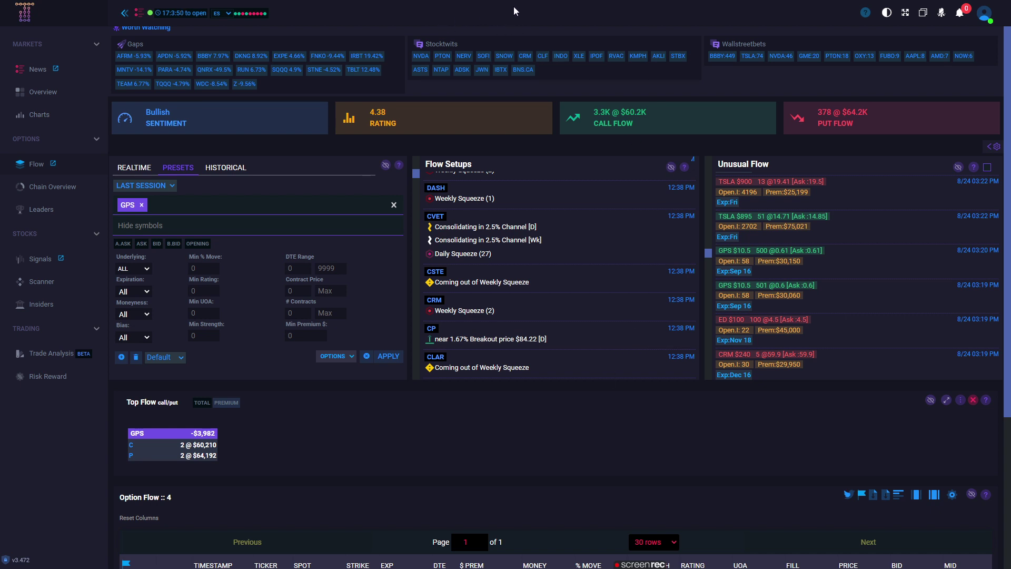
pyautogui.moveTo(507, 14)
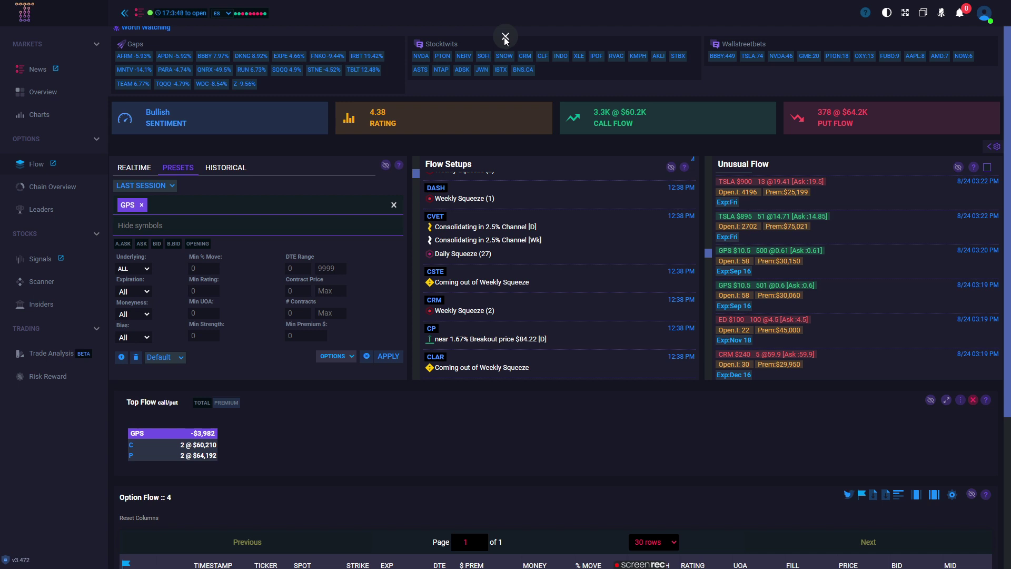